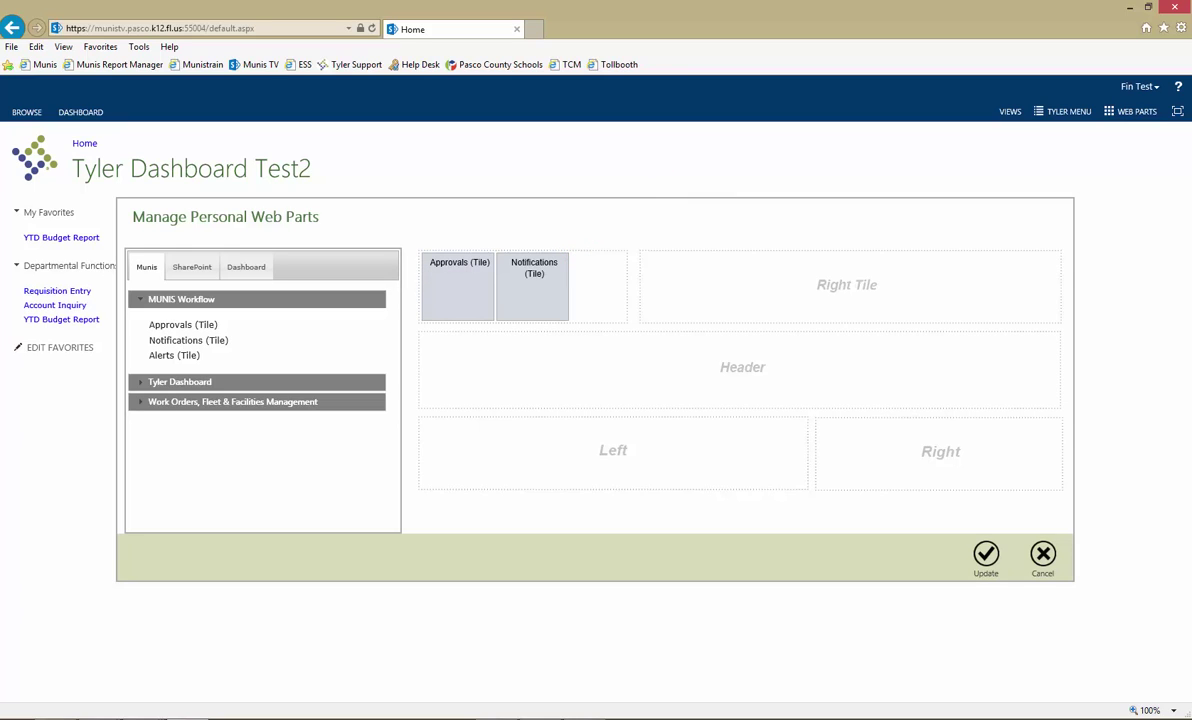
- Move the Approvals tile to the Right Tile zone and save the personal web part layout
drag(446, 291, 757, 290)
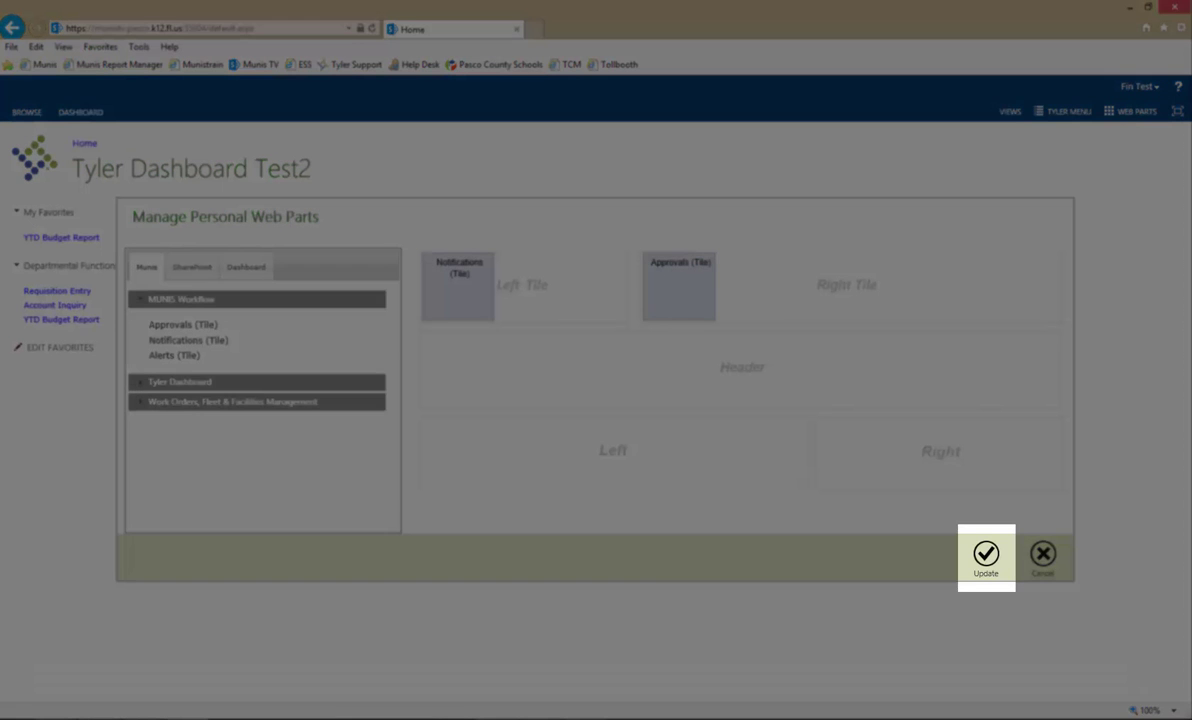
click(986, 556)
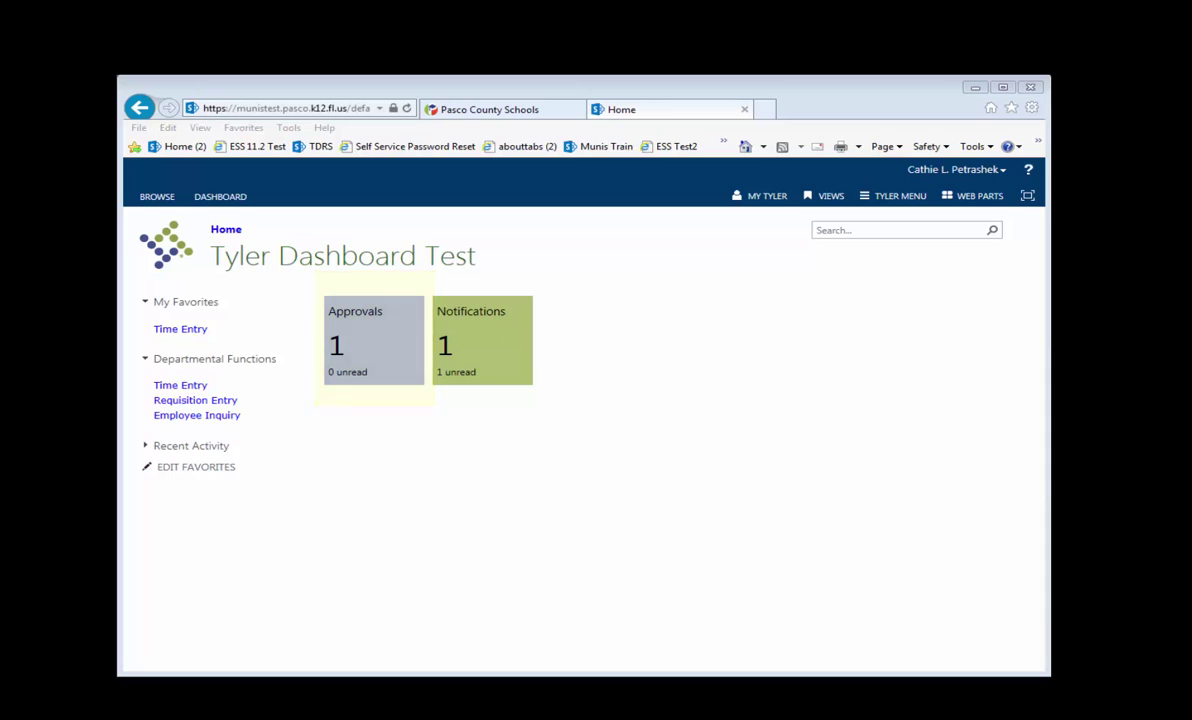
- Try to reject the pending IRQ requisition approval with the comment "incorrect coding", cancelling the rejection and closing Approvals
click(374, 340)
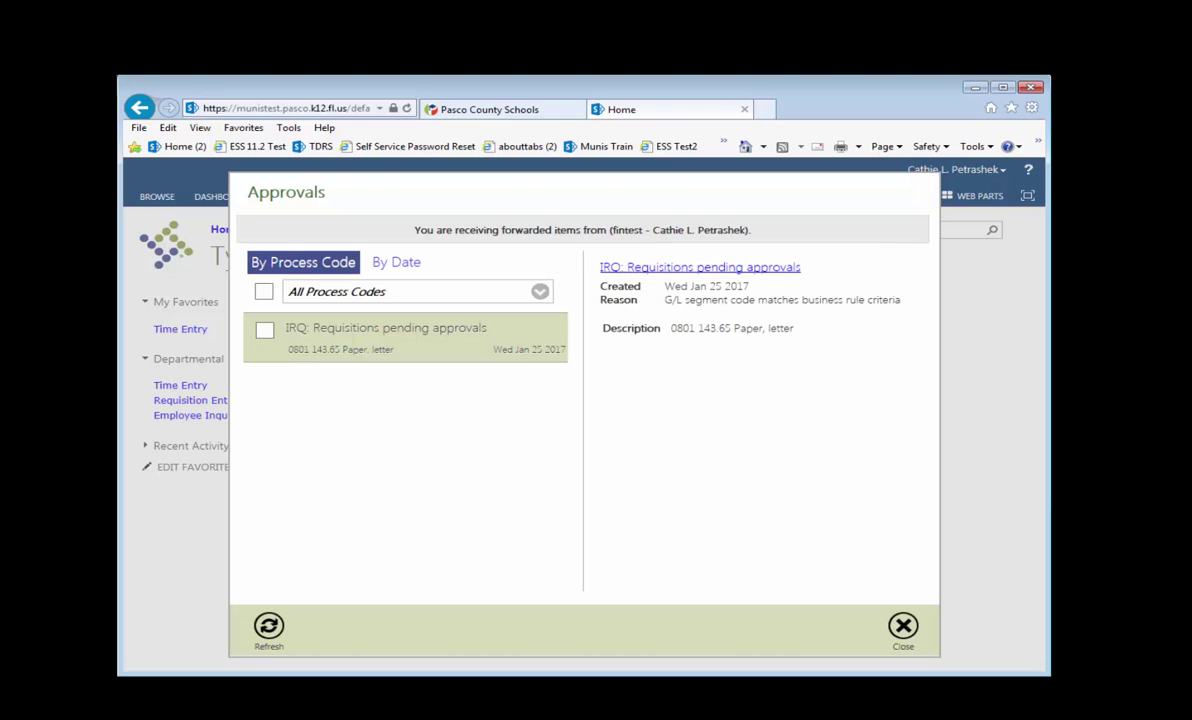
click(264, 330)
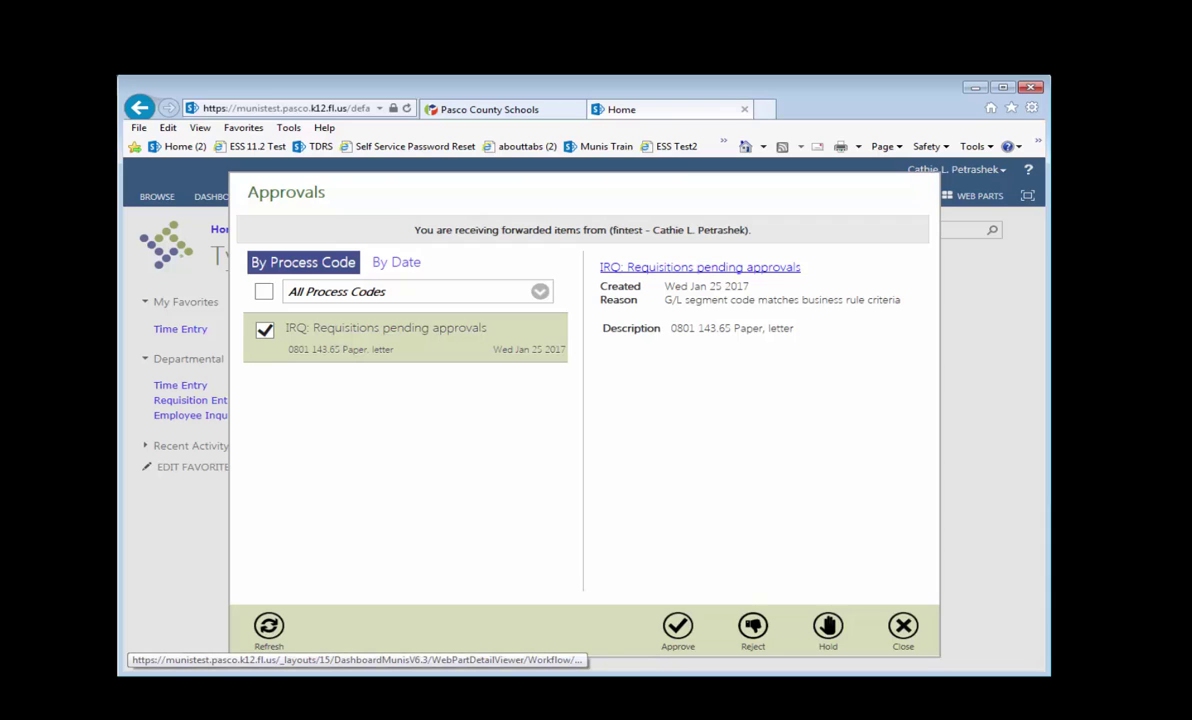
click(753, 627)
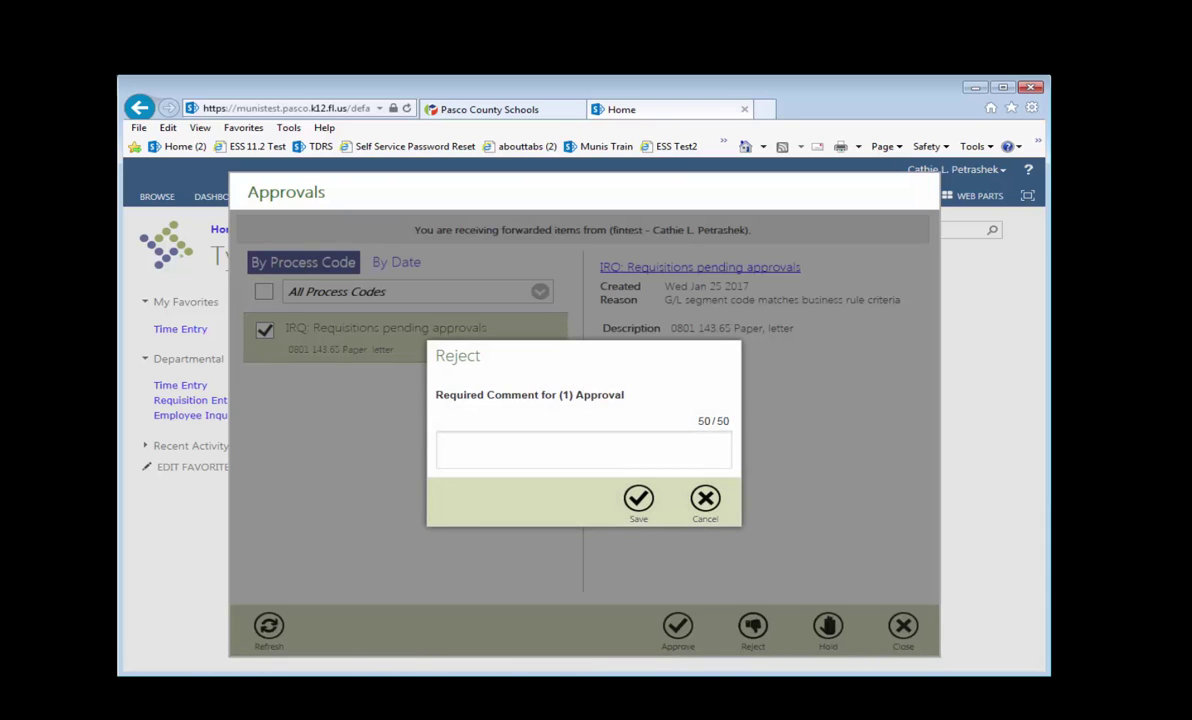
click(470, 448)
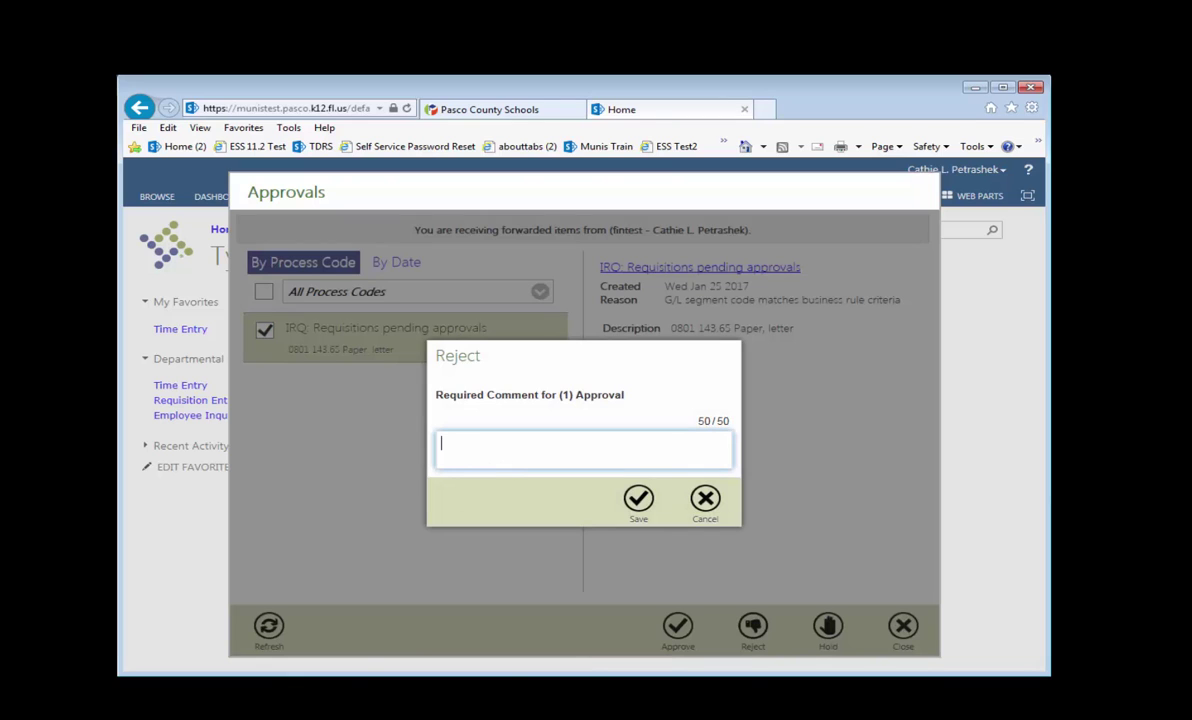
text(incorrect coding)
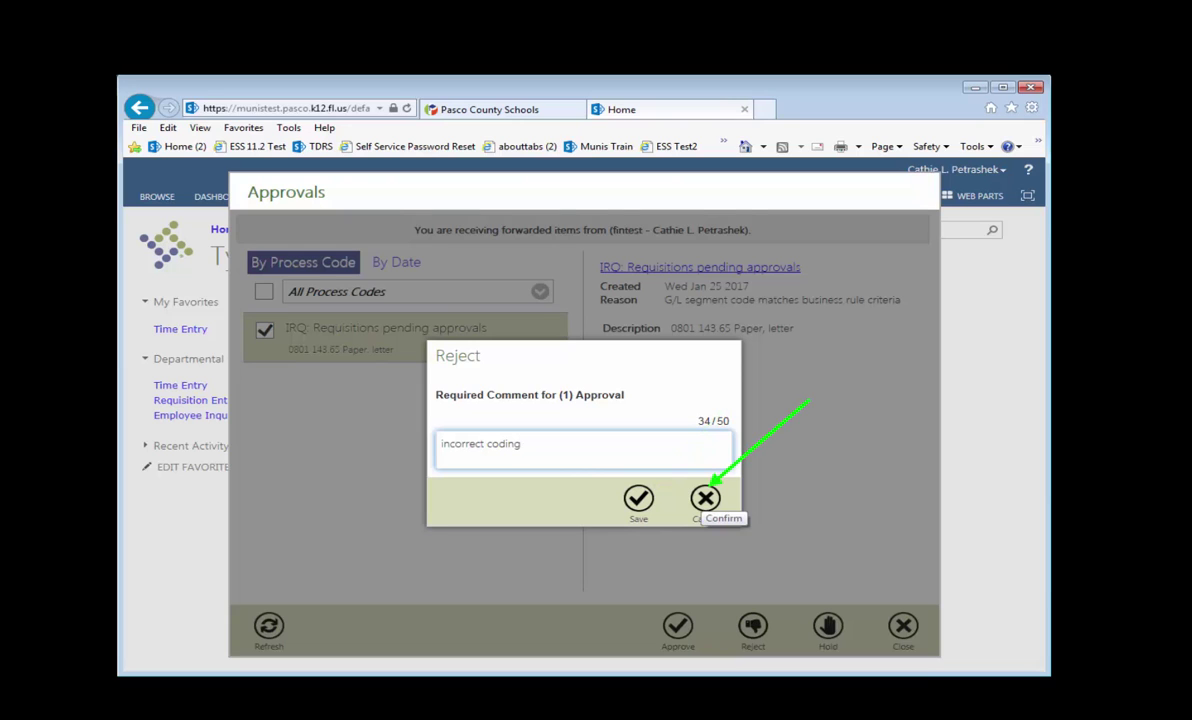
click(705, 497)
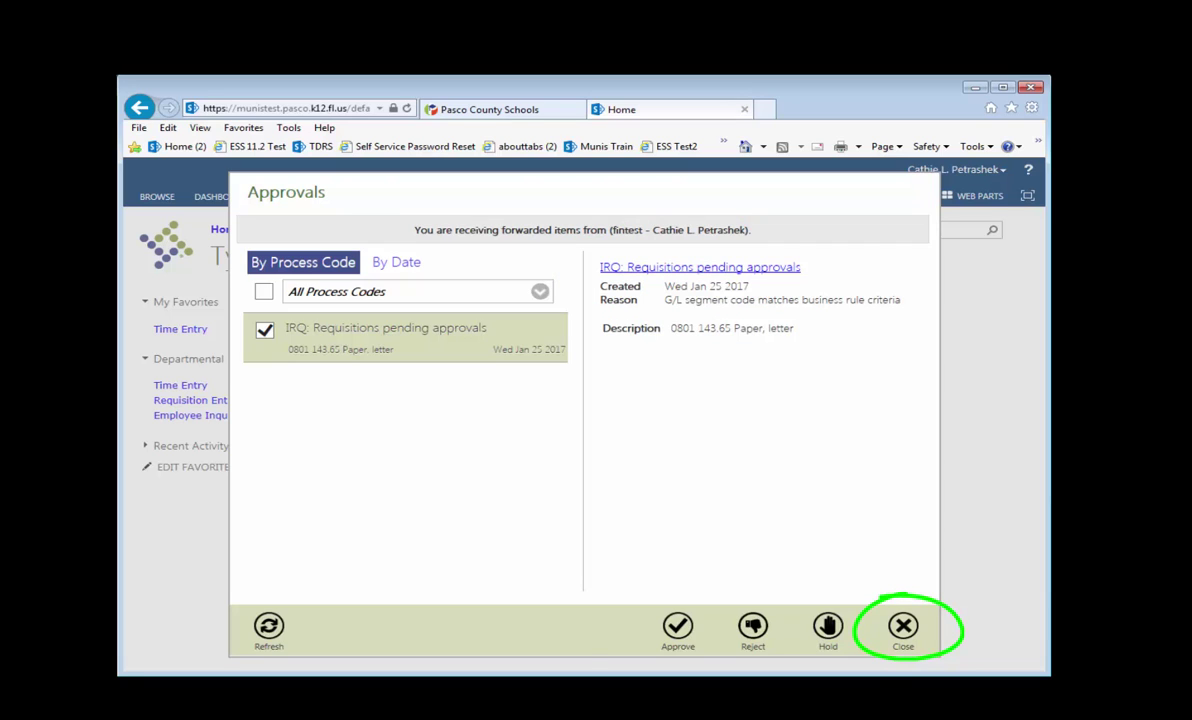
click(903, 627)
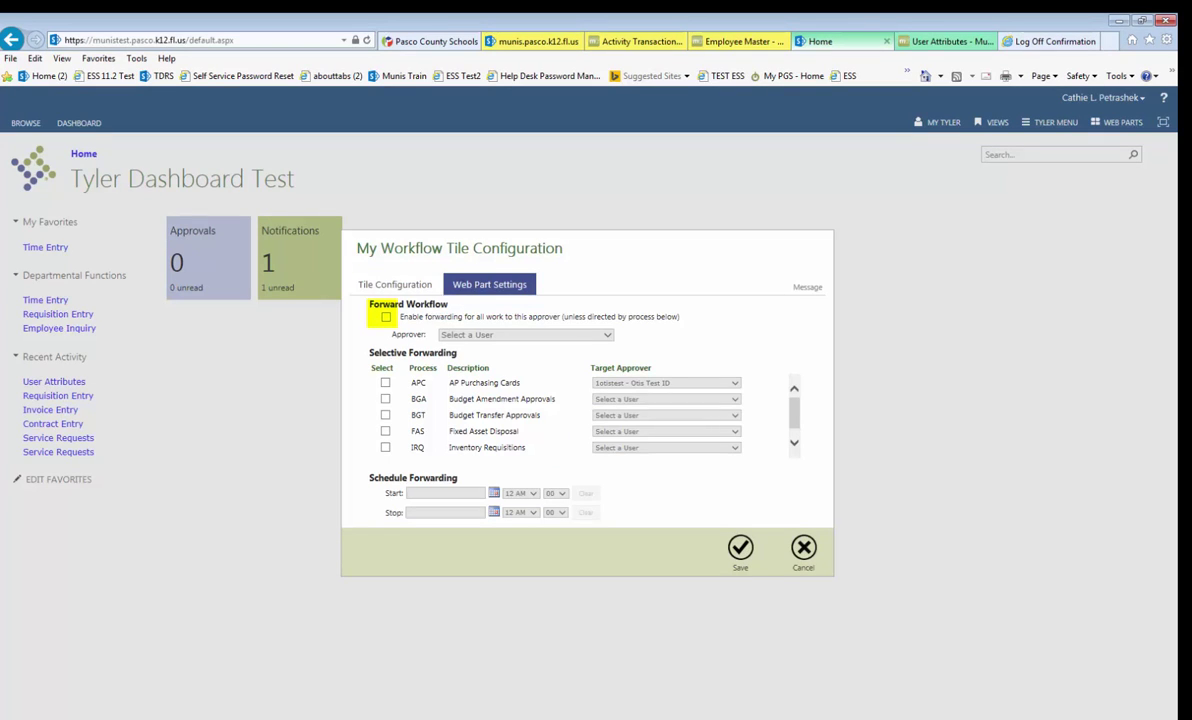
- Enable forwarding of all workflow to the test ID approver and save the tile configuration
click(386, 317)
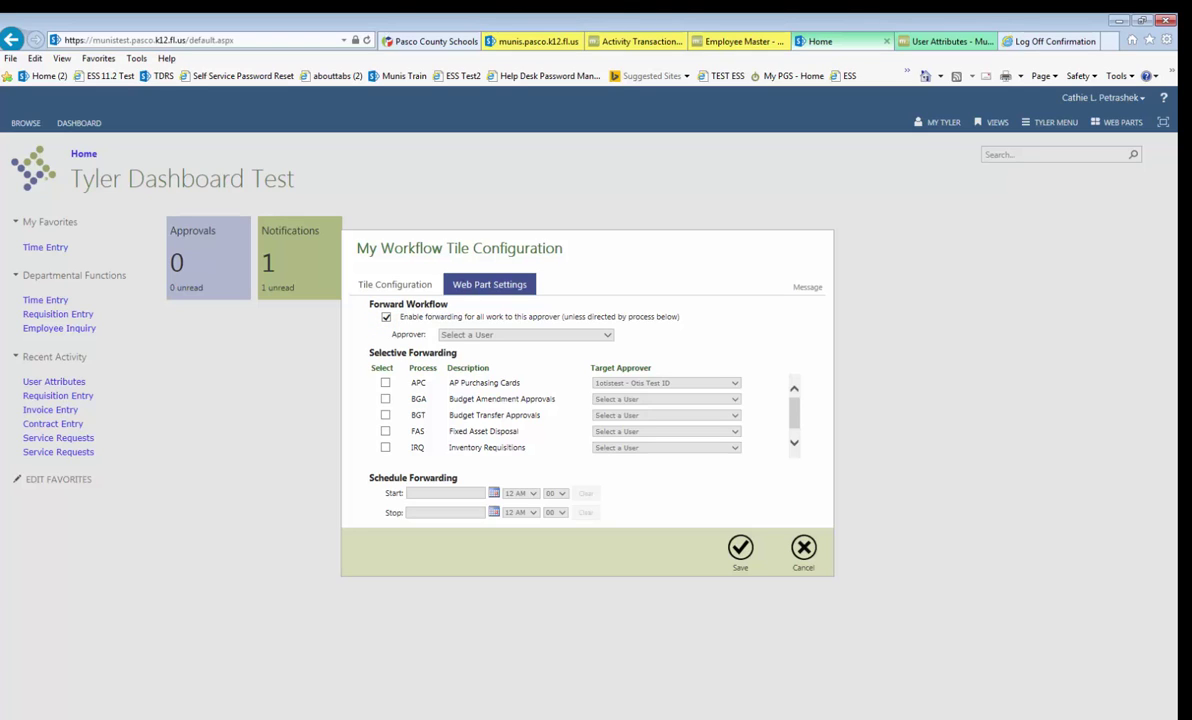
click(525, 335)
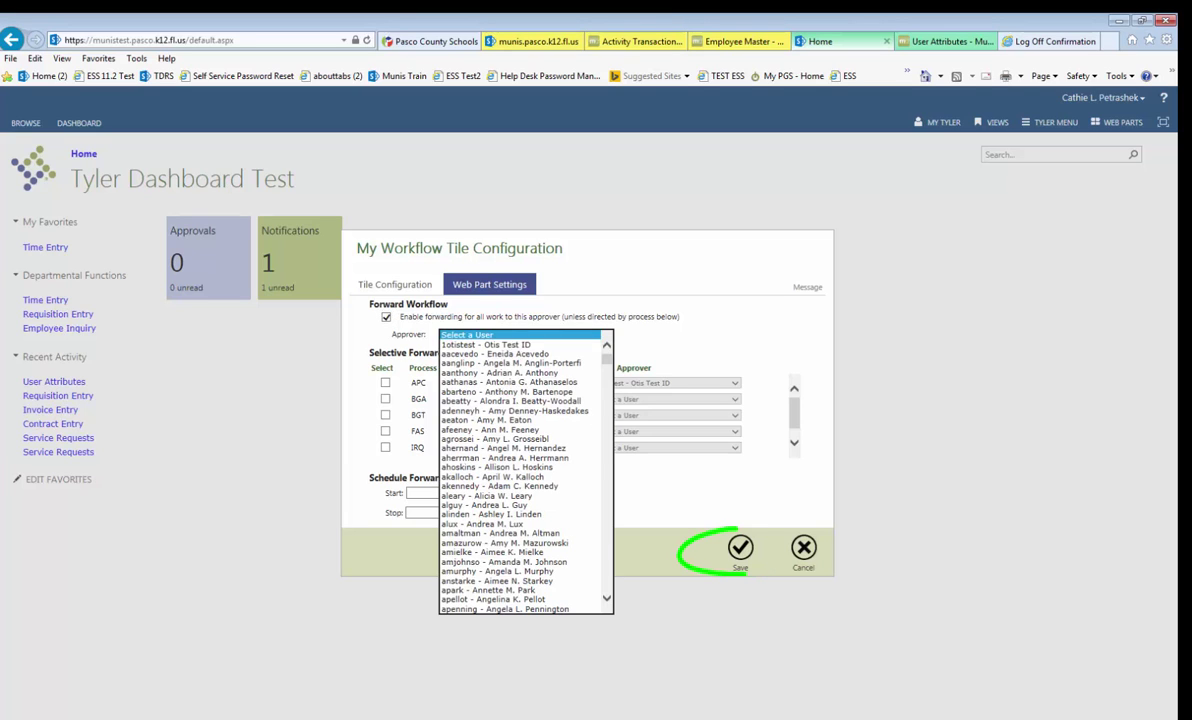
click(480, 320)
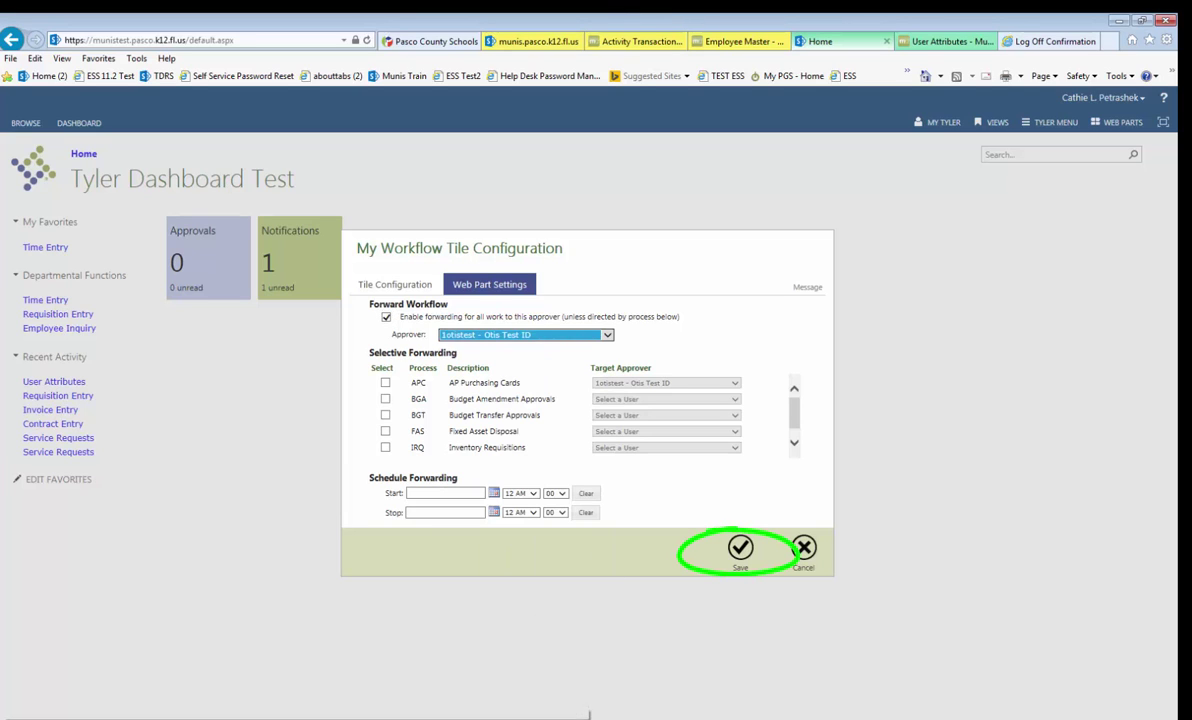
click(740, 548)
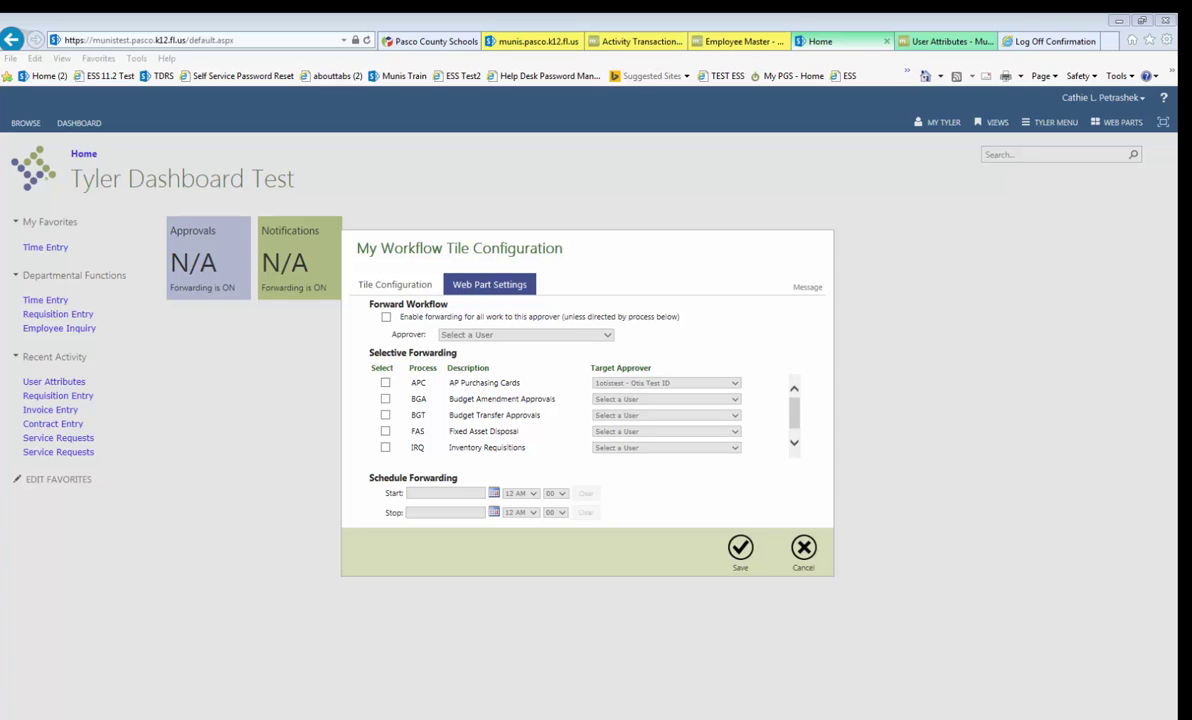
- Set selective forwarding of the APC AP Purchasing Cards process to the test ID approver
click(385, 383)
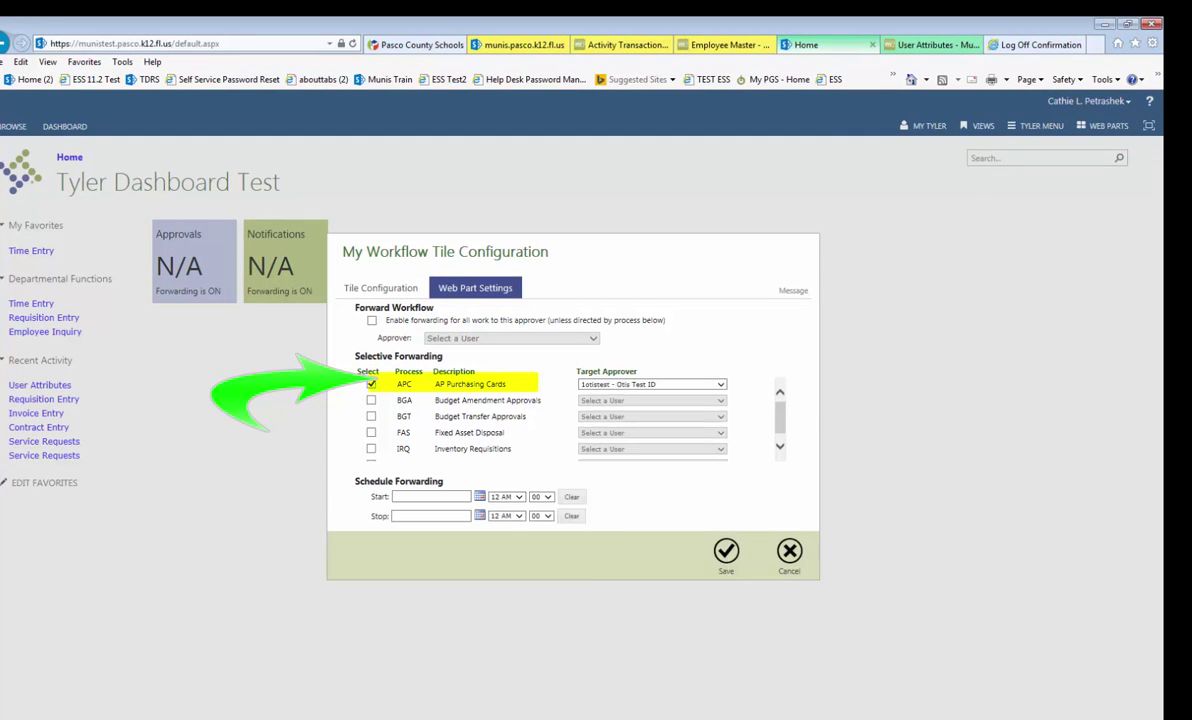
click(735, 383)
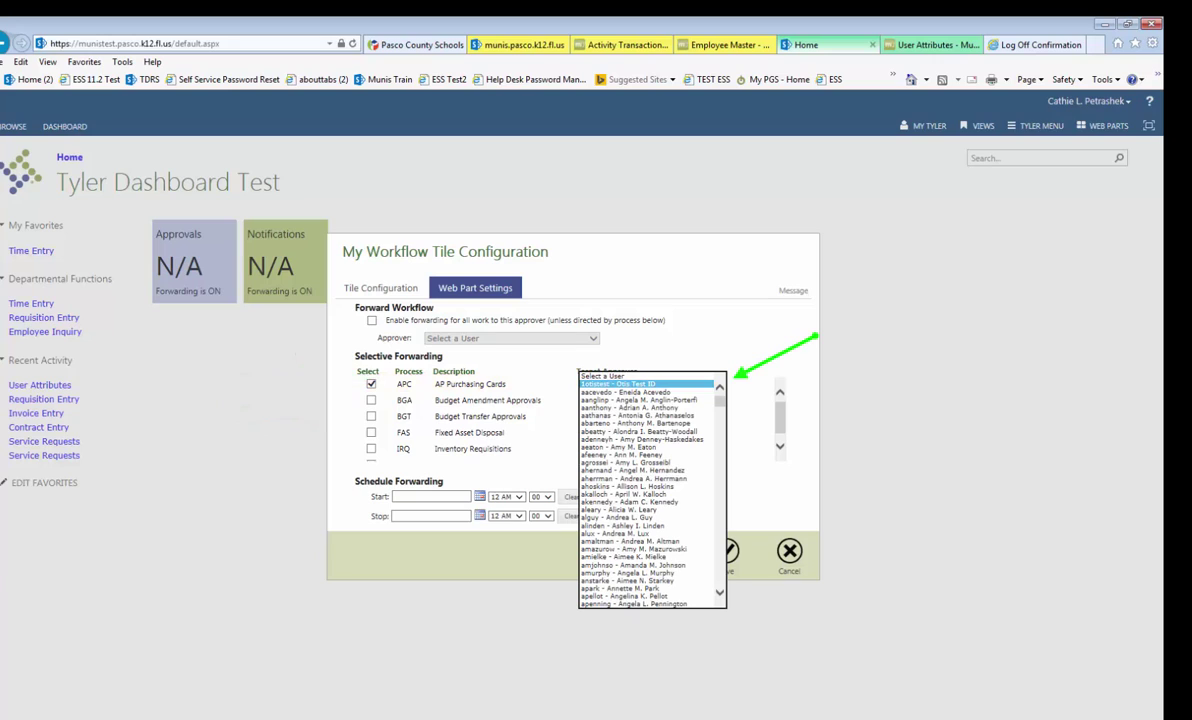
click(646, 384)
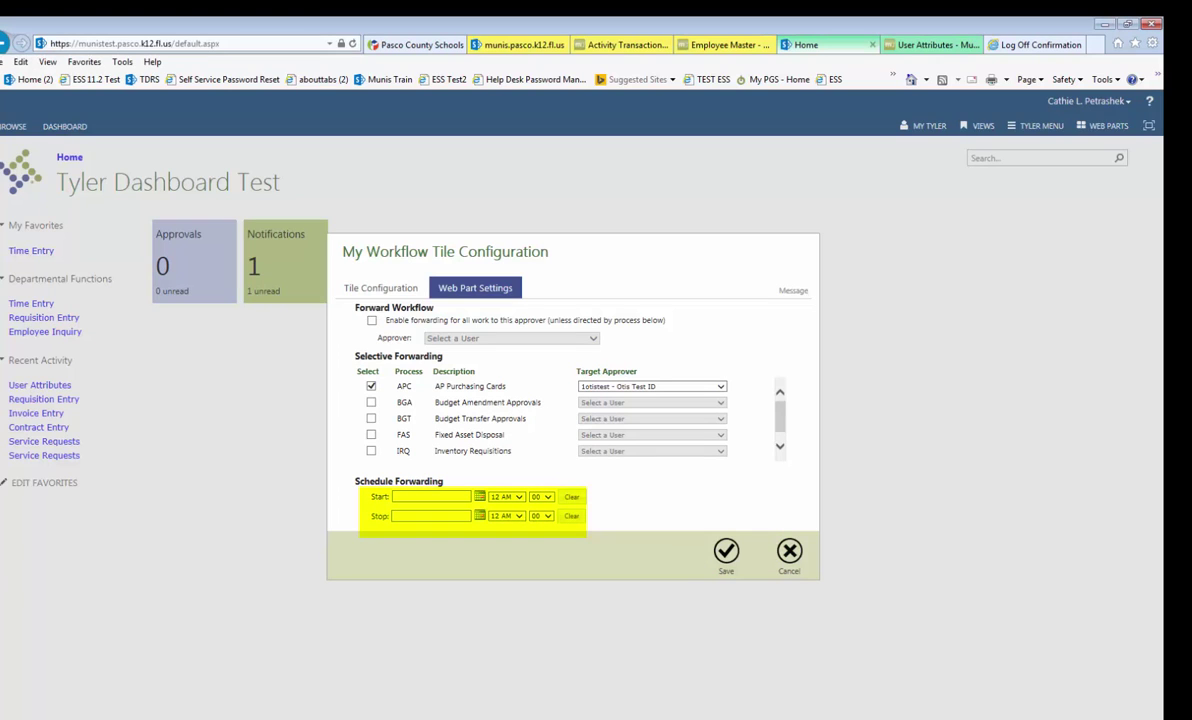
click(431, 497)
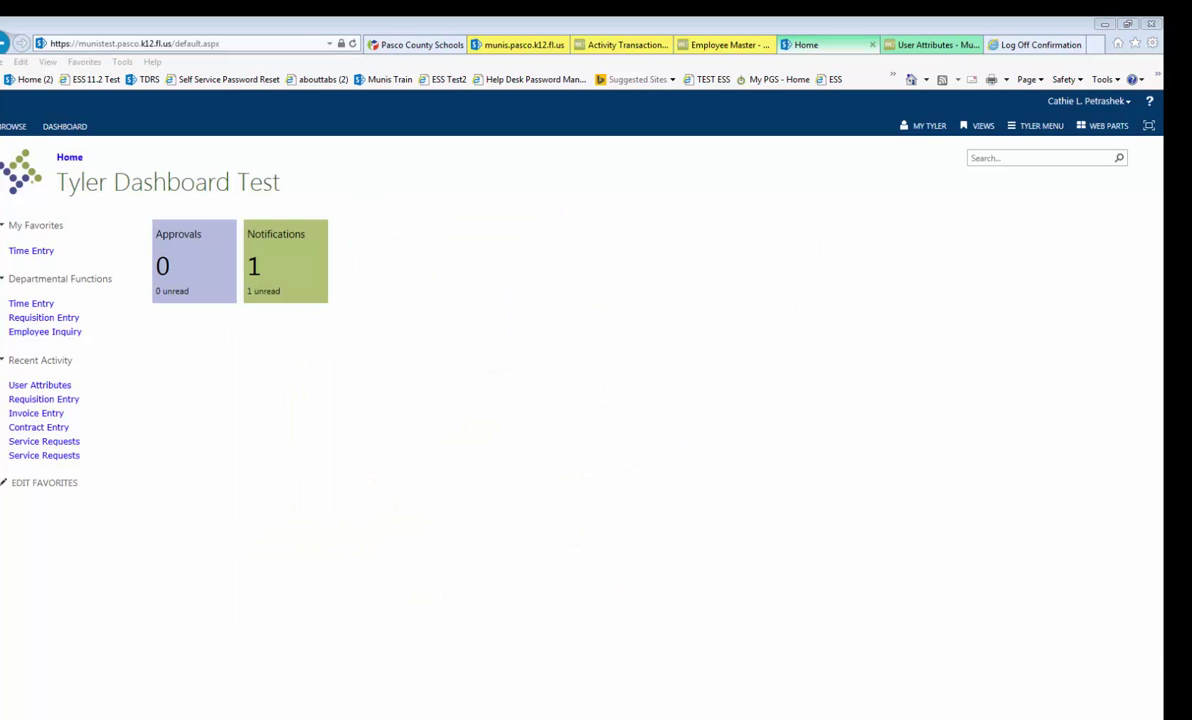
- Open the Approvals tile's settings and turn off selective forwarding for AP Purchasing Cards
right_click(203, 296)
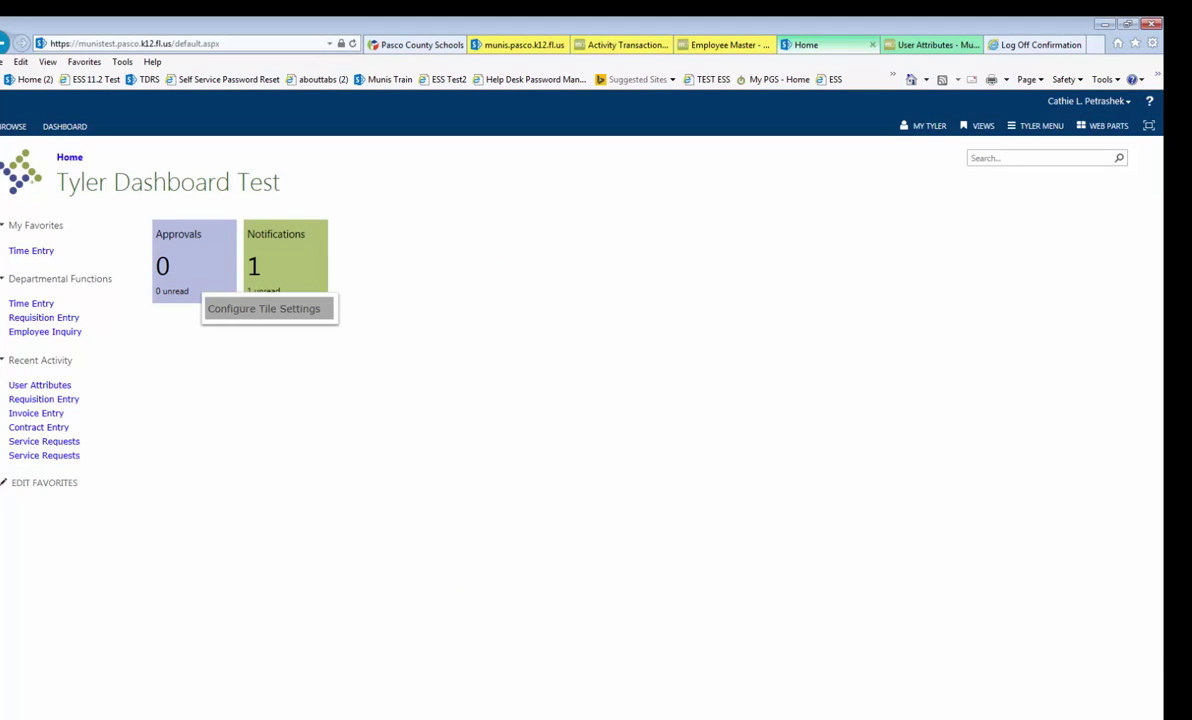
click(232, 309)
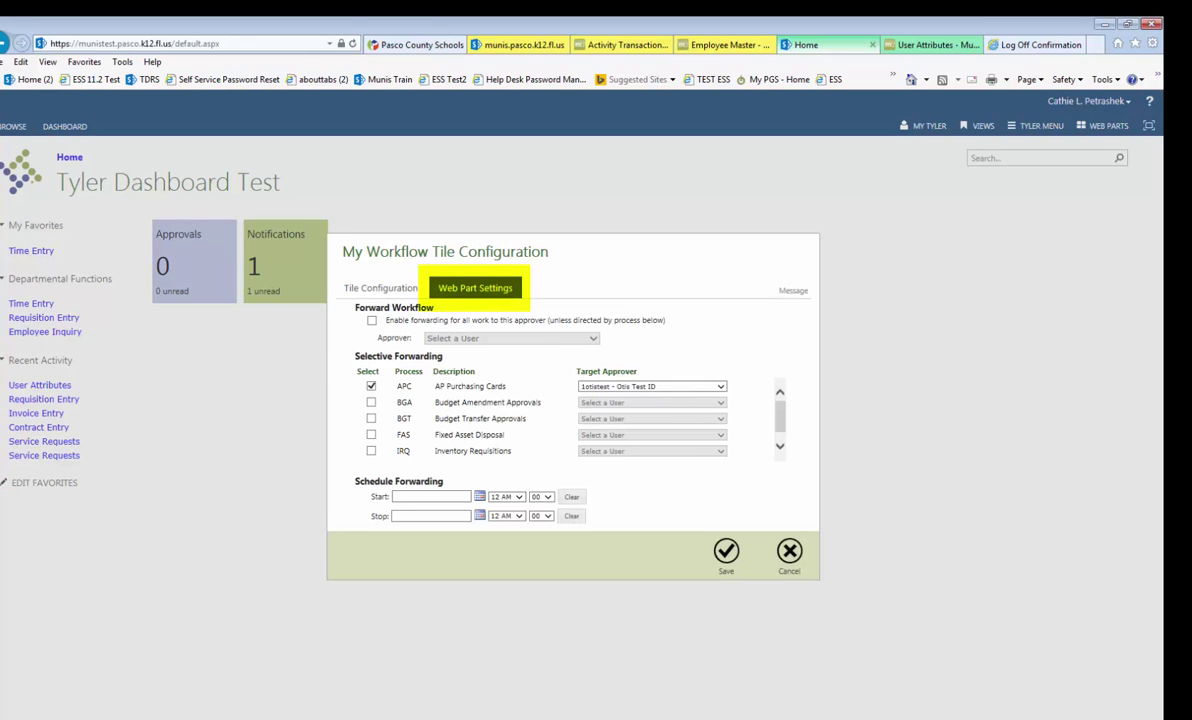
click(371, 386)
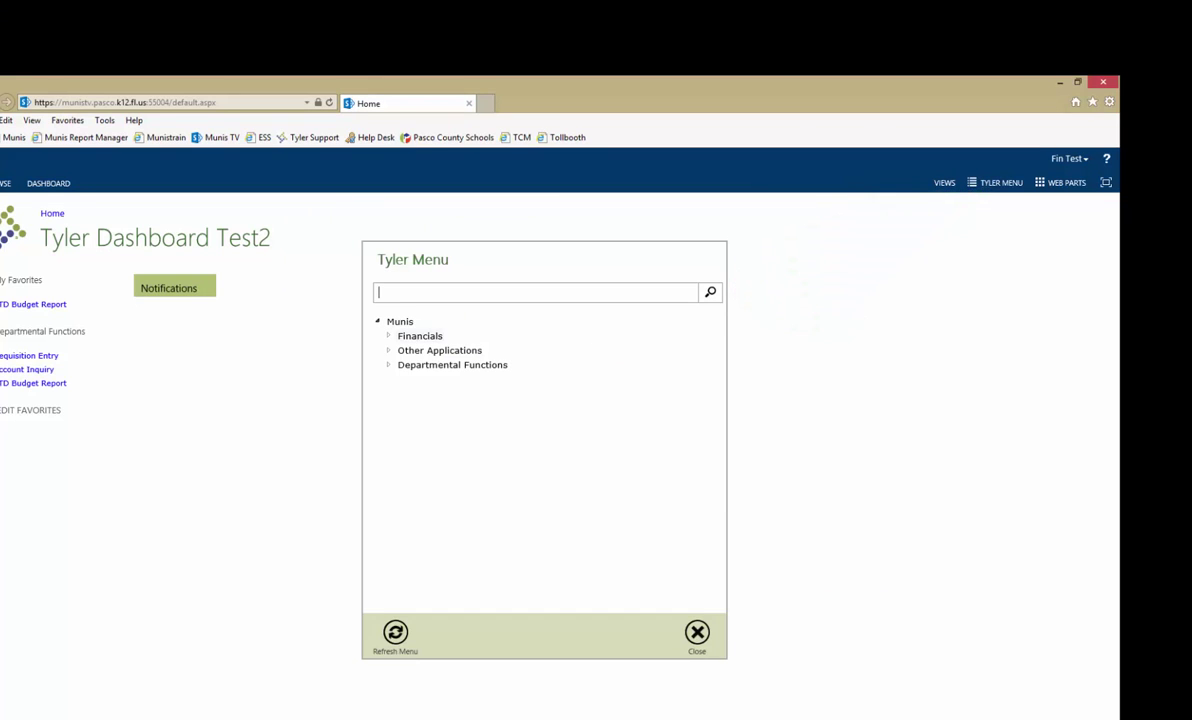
- Add Contracts Central, found under Other Applications > Centrals > Financials, to both My Programs and My Favorites
click(439, 351)
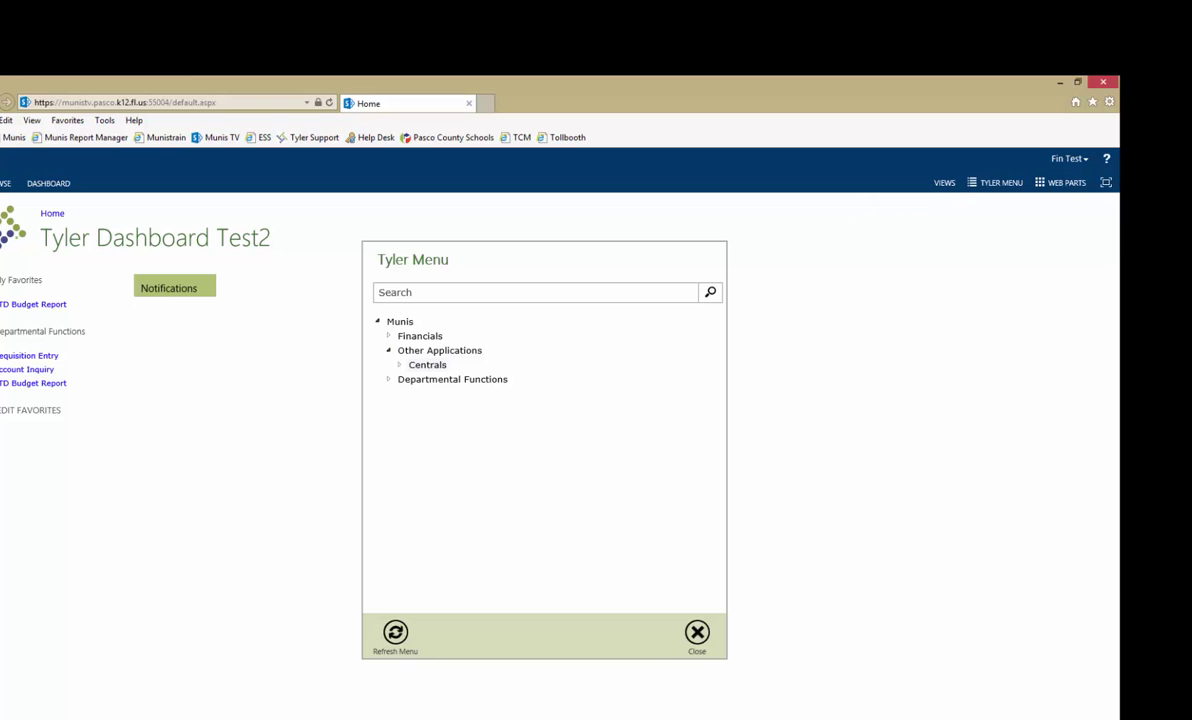
click(427, 364)
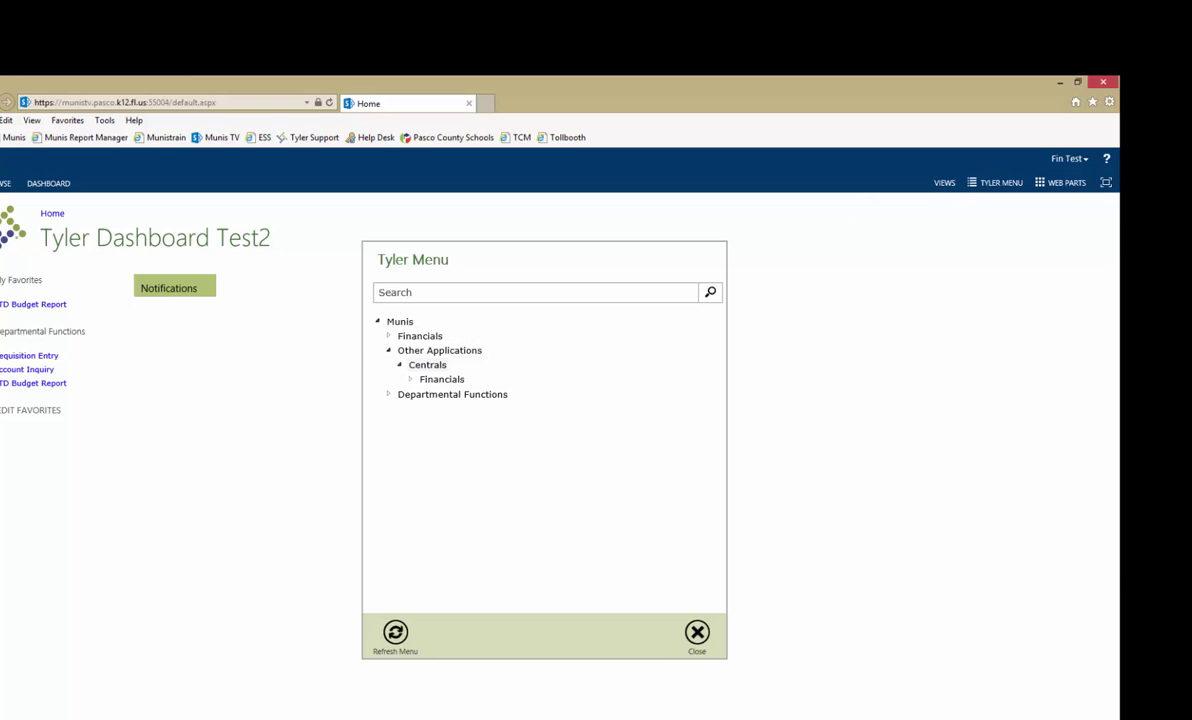
click(441, 379)
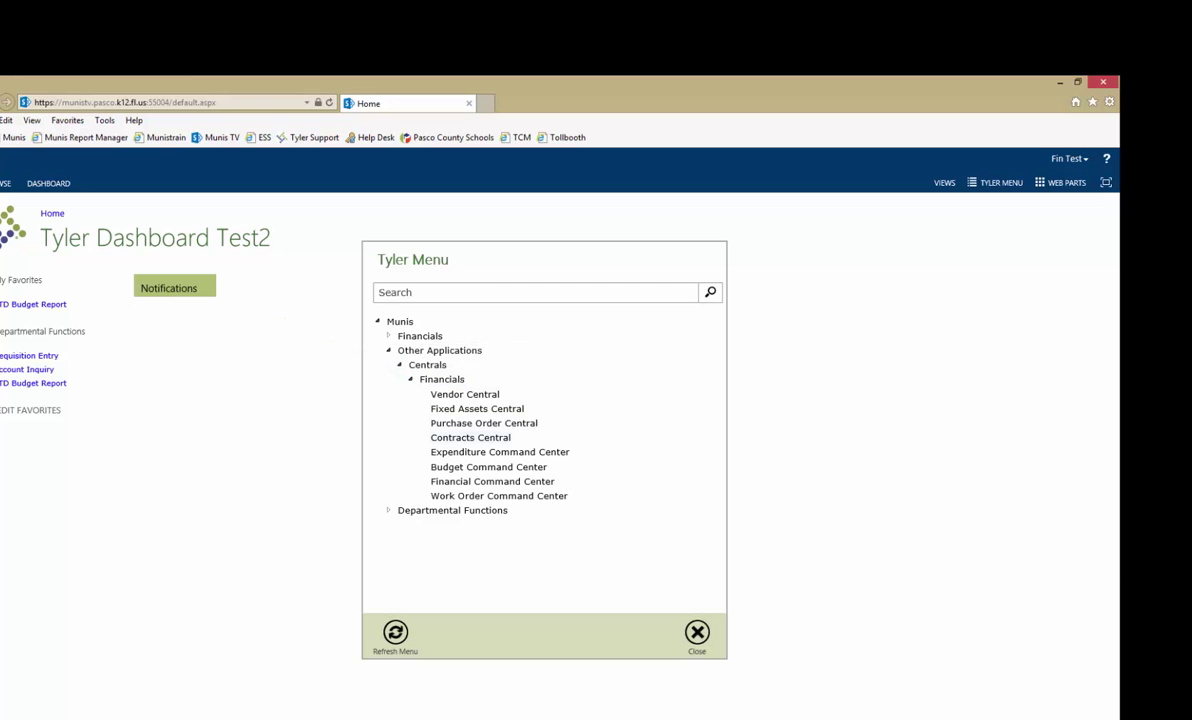
right_click(474, 438)
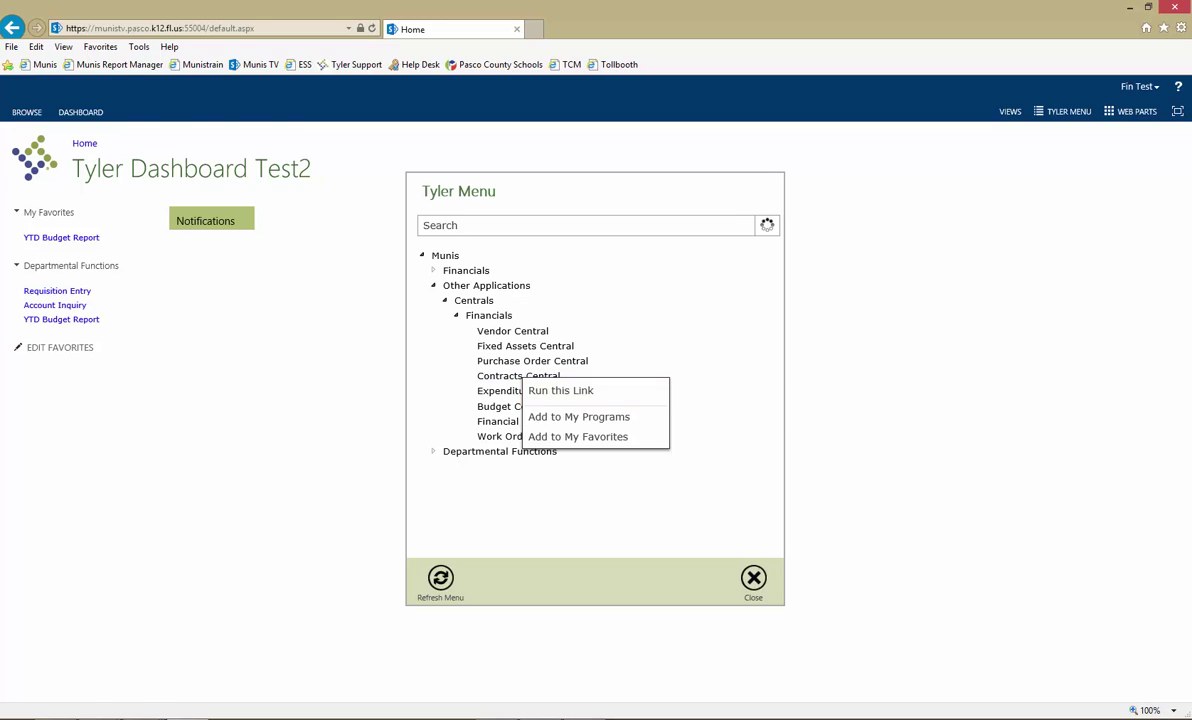
click(578, 436)
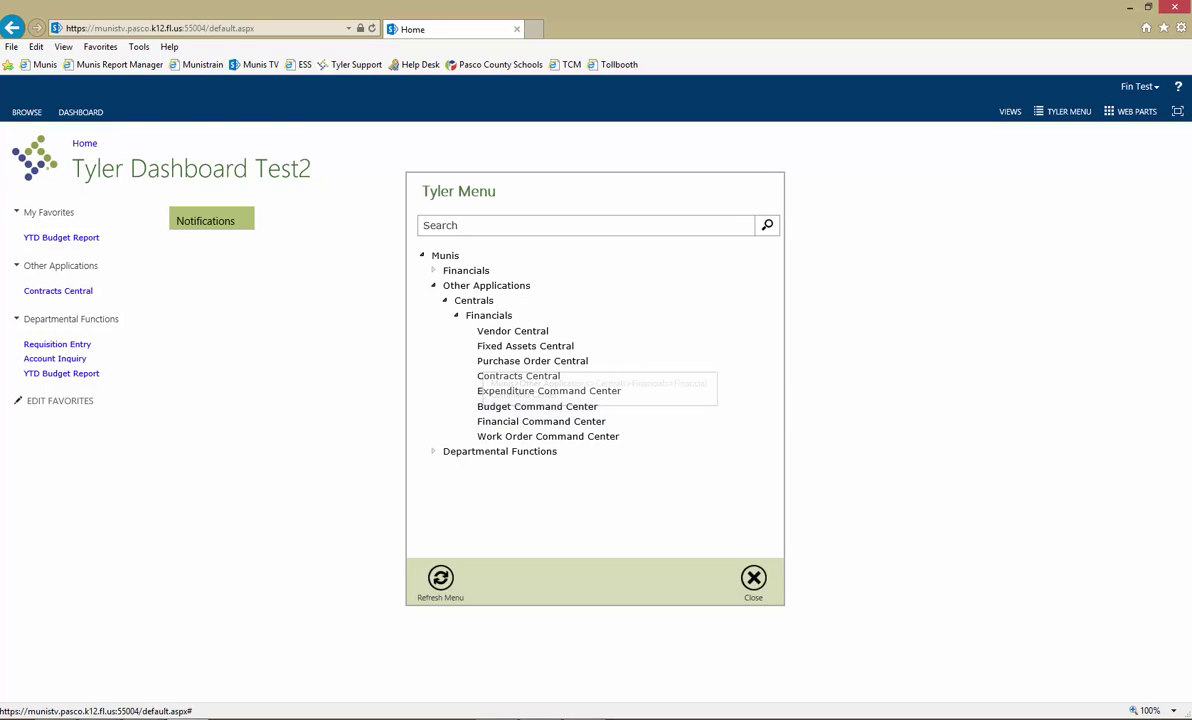
right_click(545, 378)
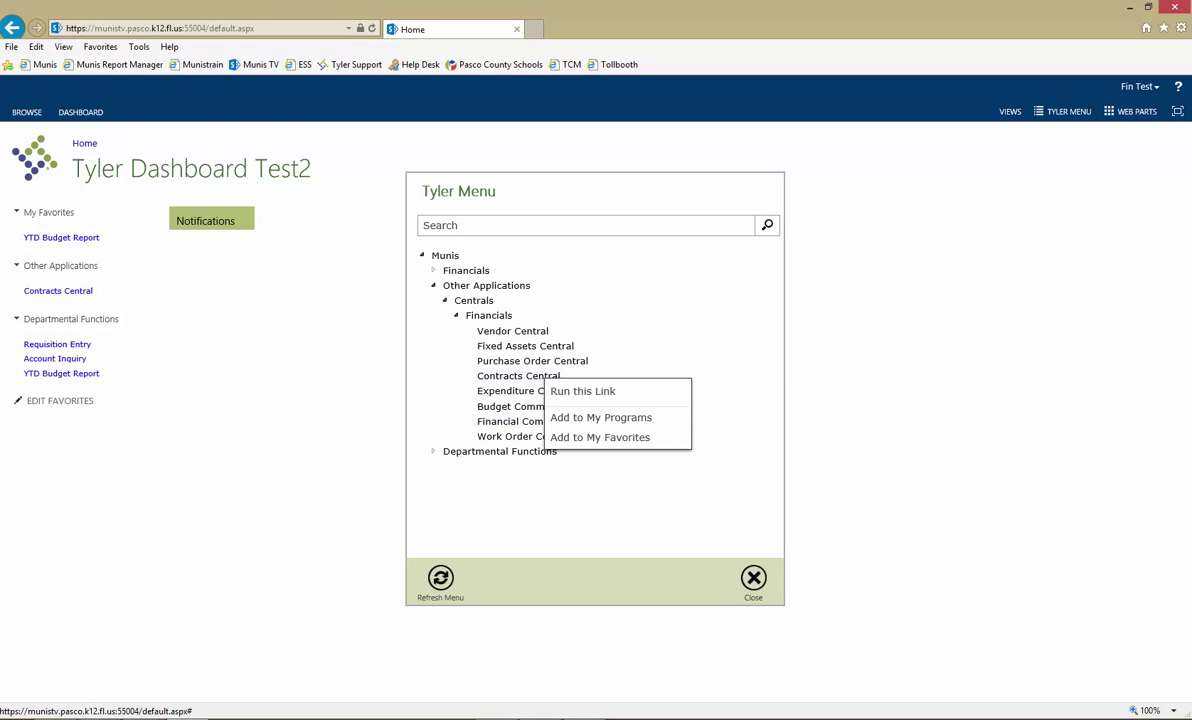
click(600, 437)
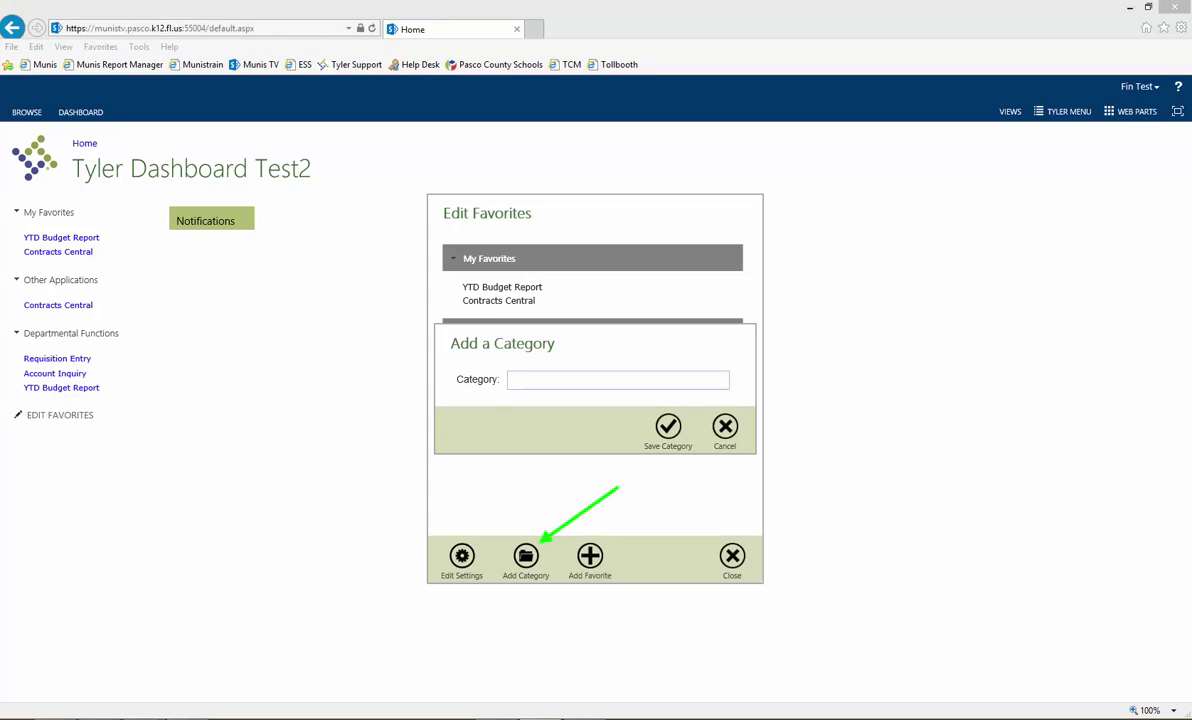
- Create a favorites category named "Things I can't find when I need them" and place it above My Favorites
text(Th)
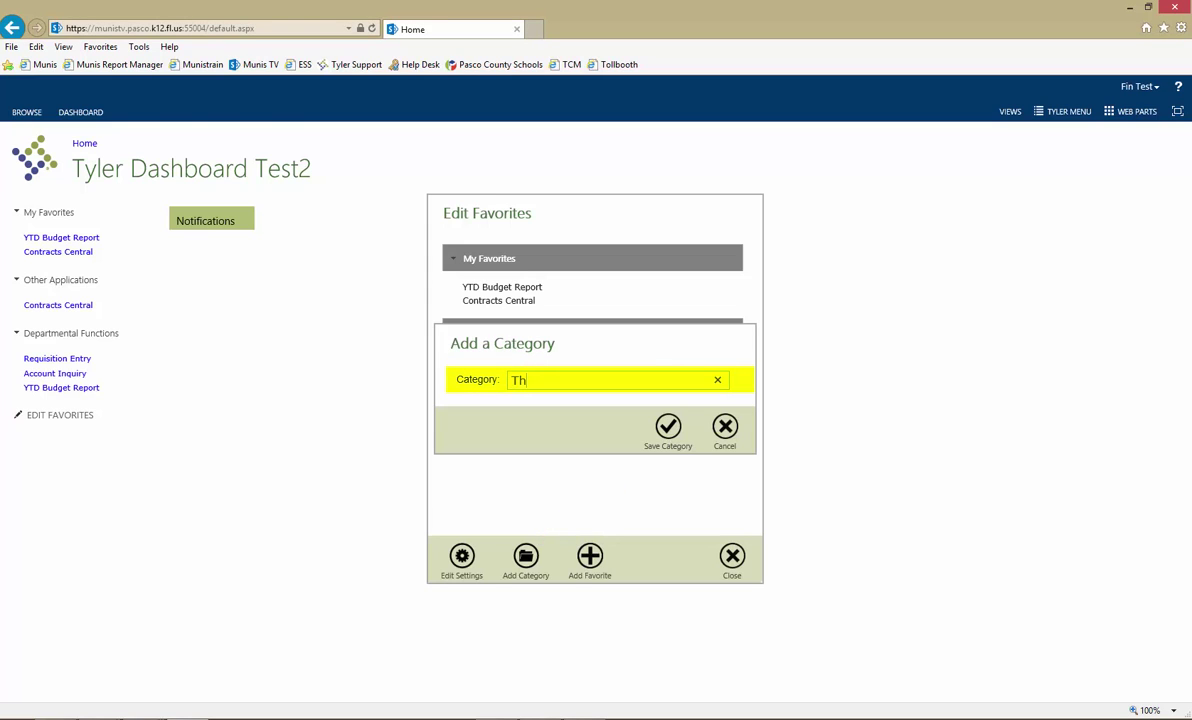
text(ings I can't )
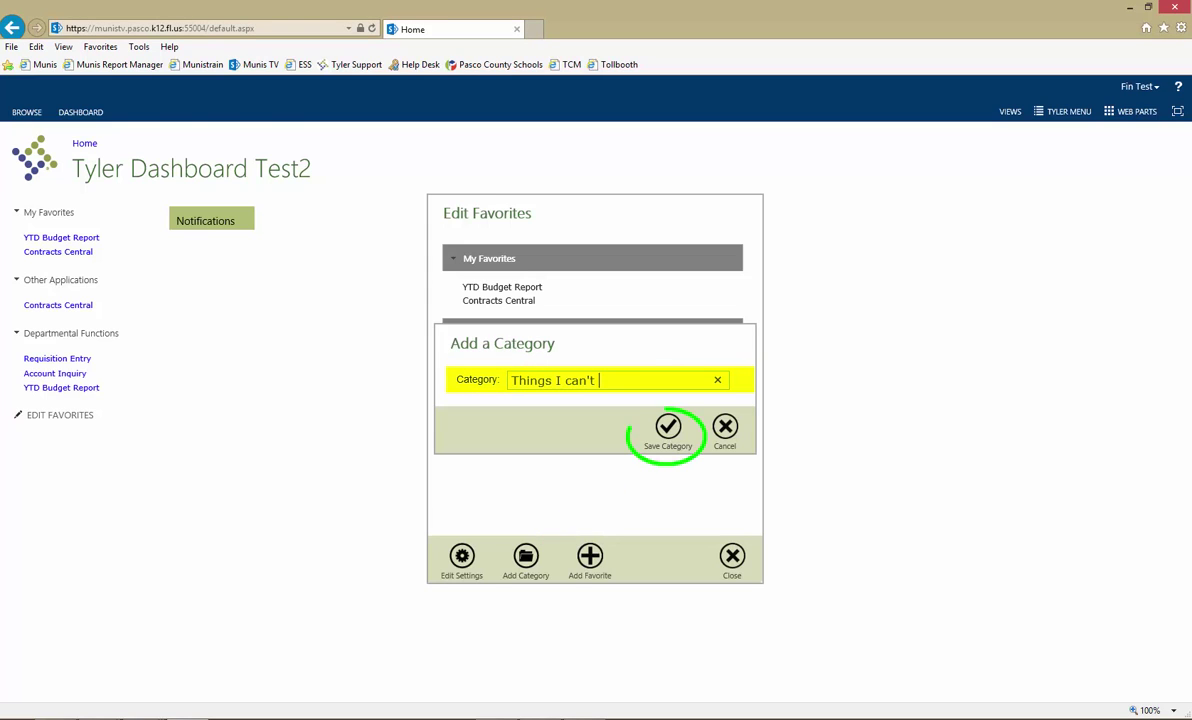
text(find when I need t)
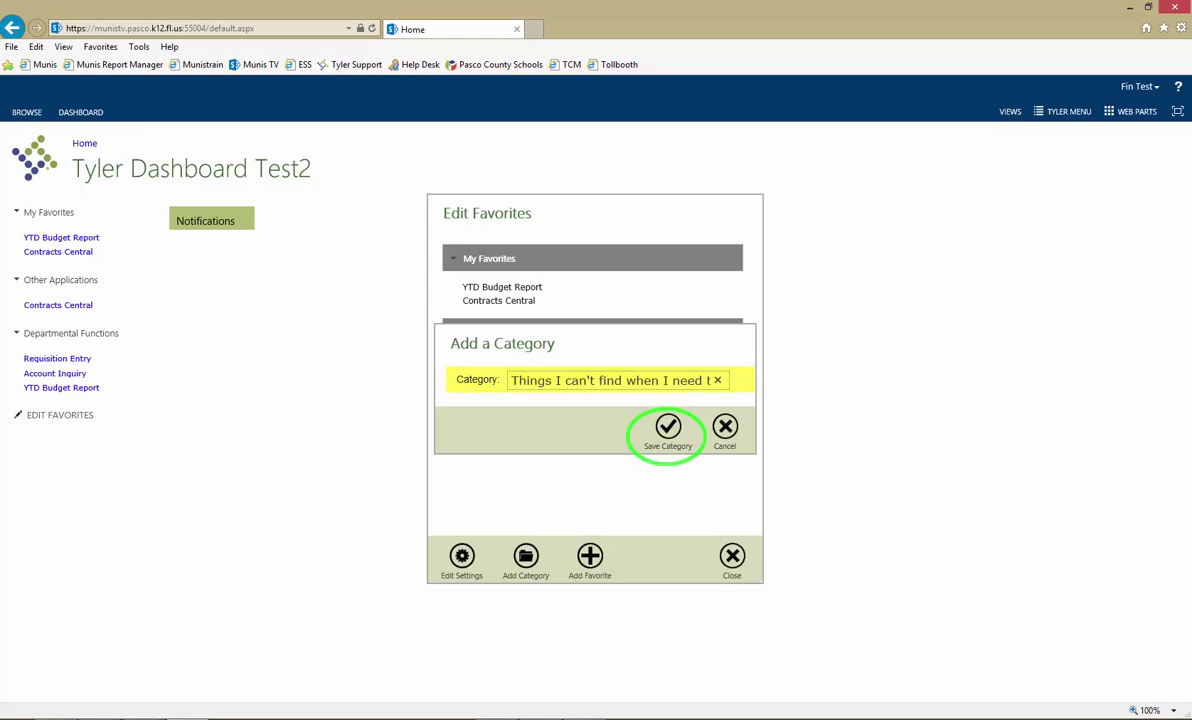
text(hem)
key(Tab)
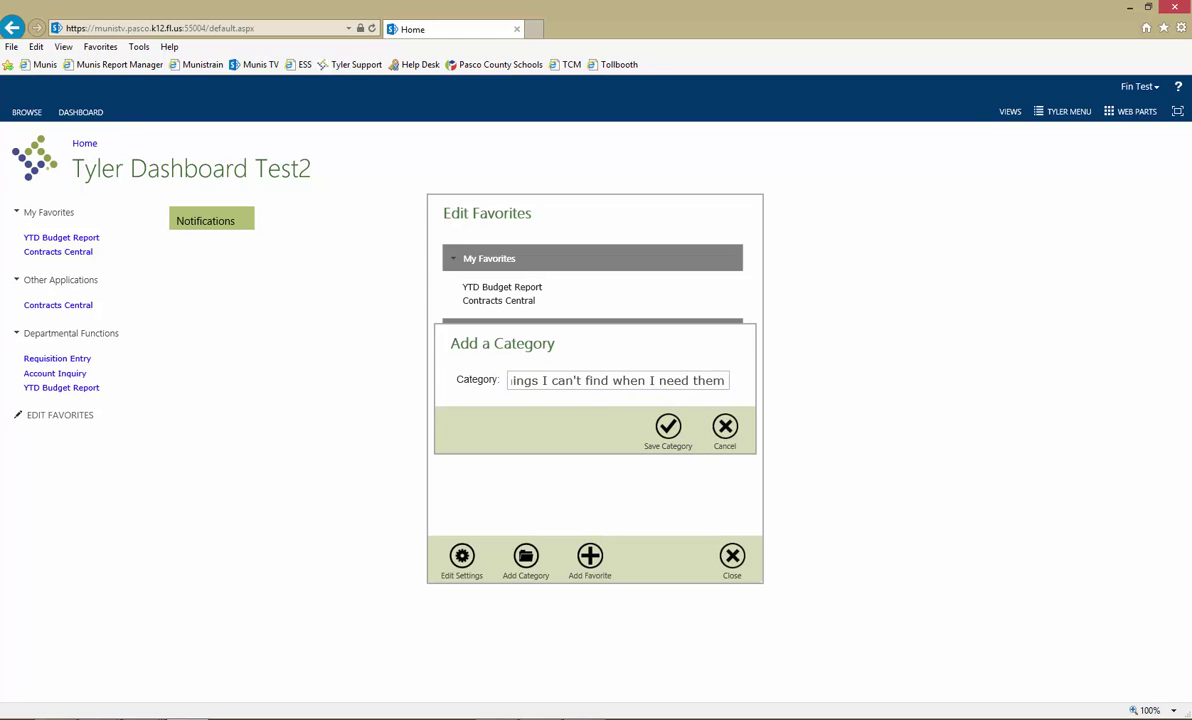
key(Return)
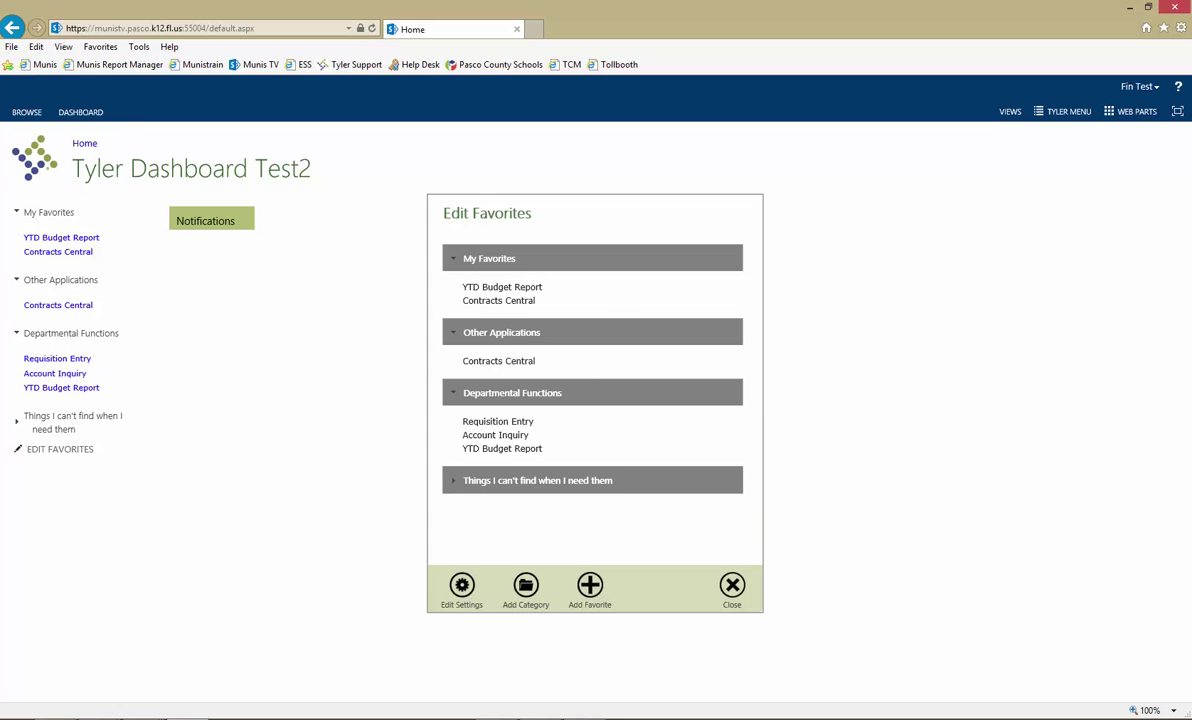
drag(592, 480, 592, 250)
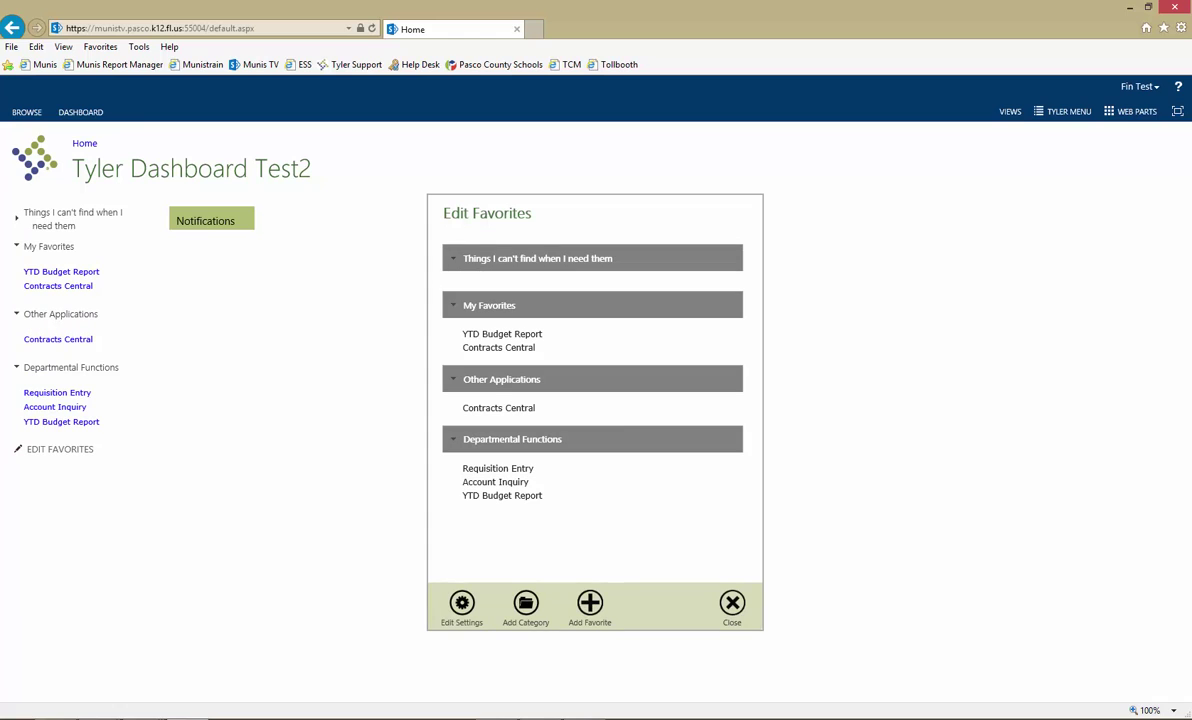
- Rename the Other Applications favorites category as "Applications" and save it
click(517, 380)
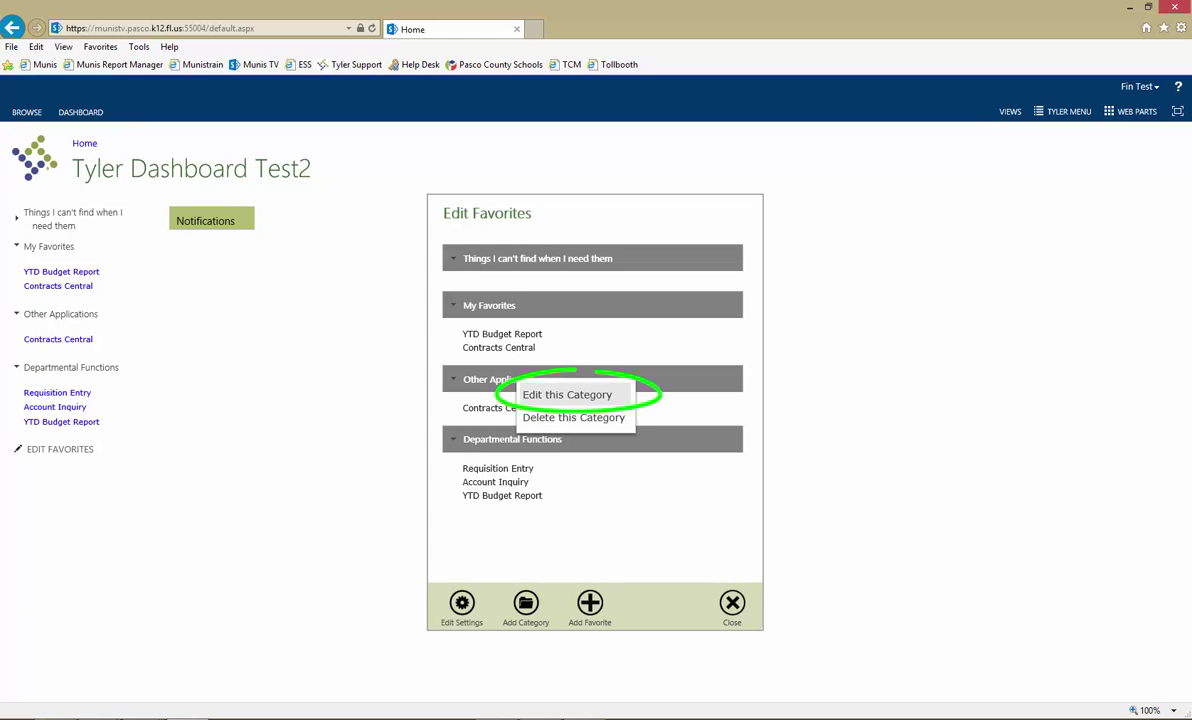
click(567, 394)
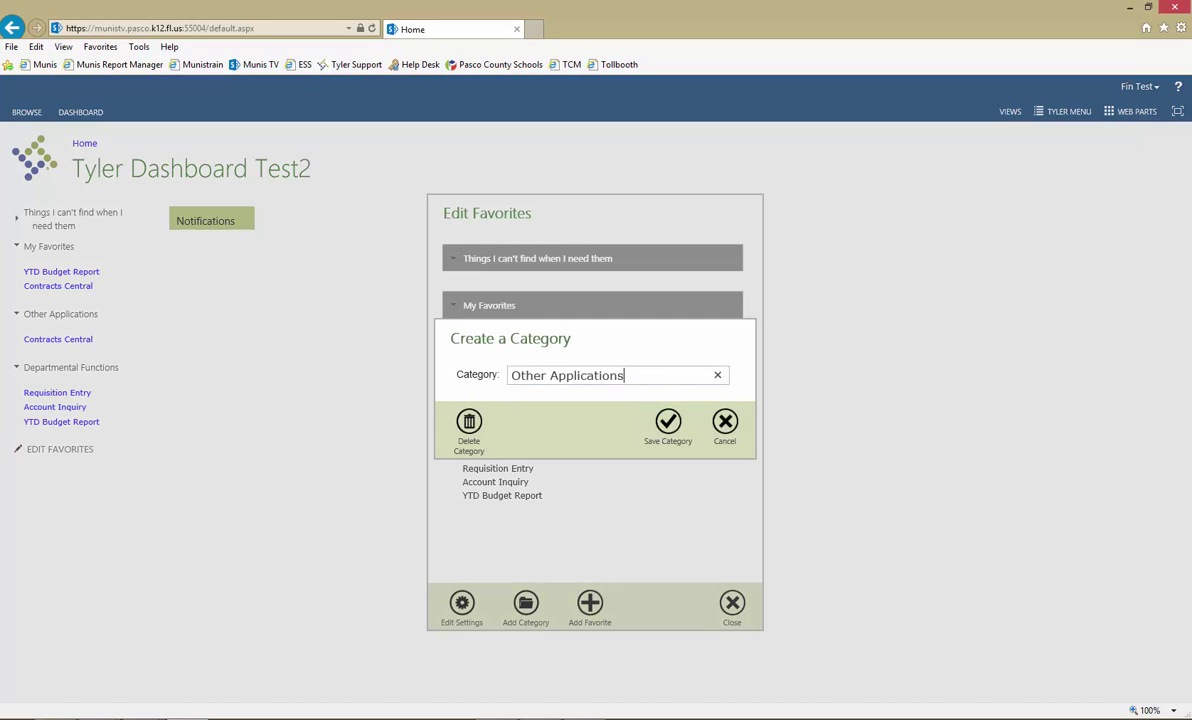
key(shift+End)
drag(577, 376, 551, 376)
click(511, 376)
key(Delete)
key(Return)
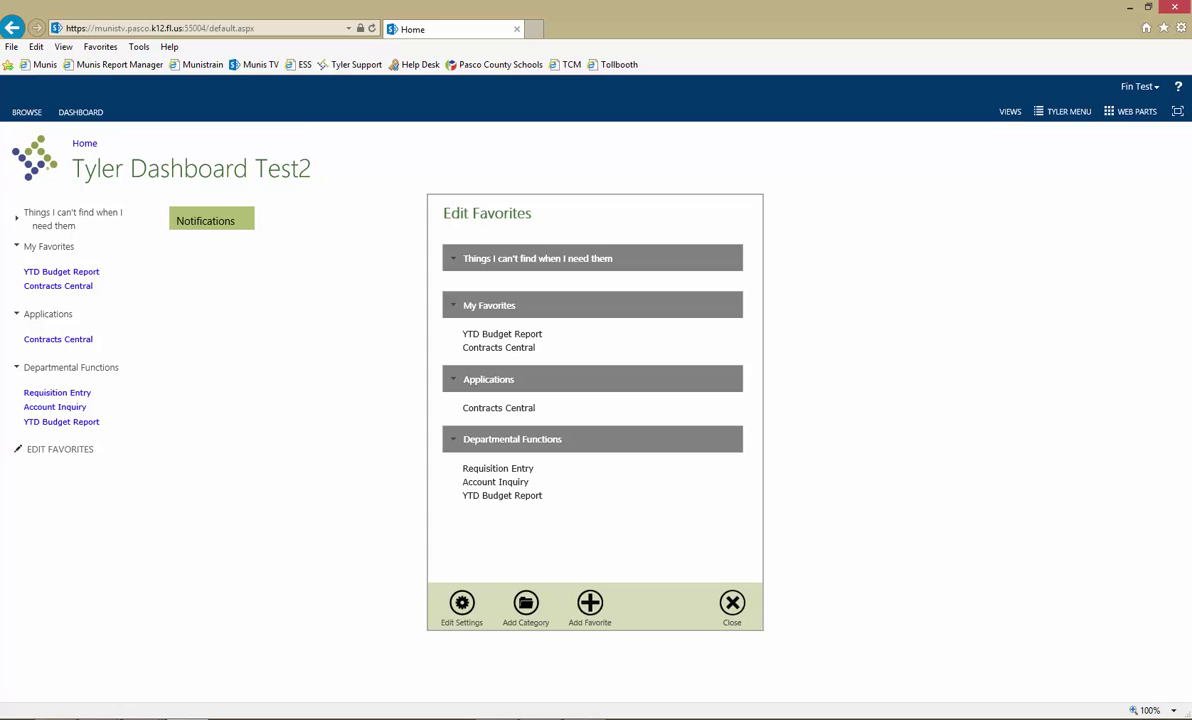
- Delete the Applications category from the favorites
right_click(499, 379)
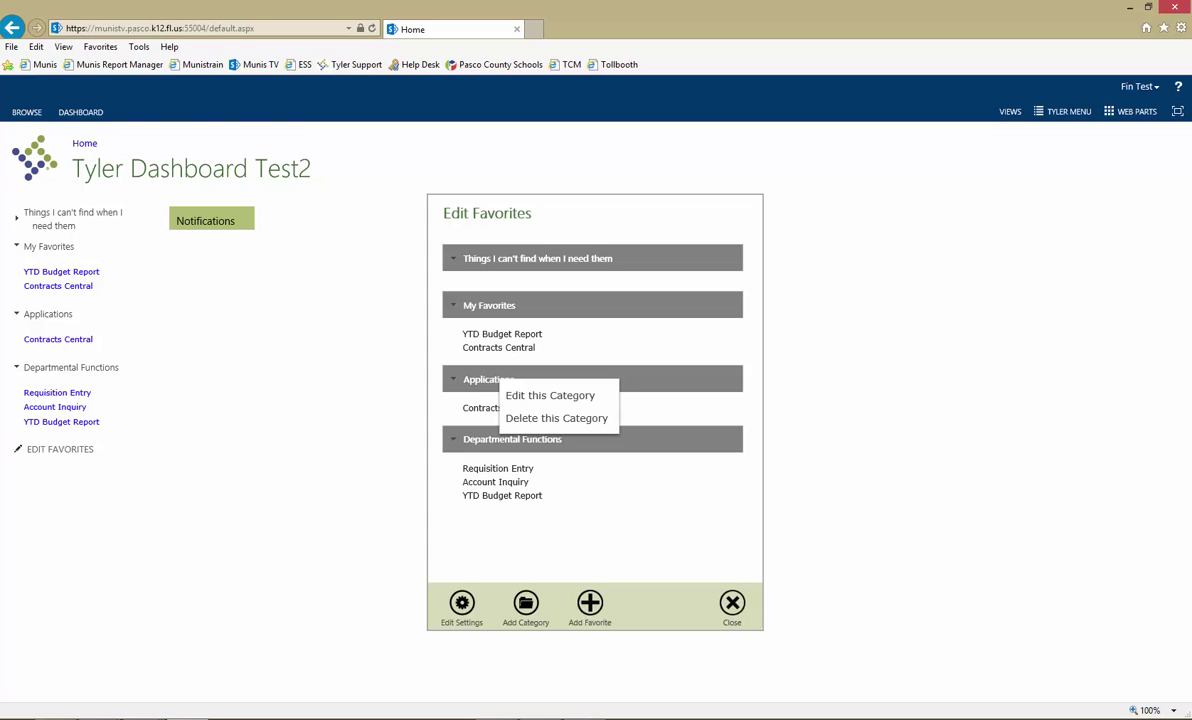
click(550, 418)
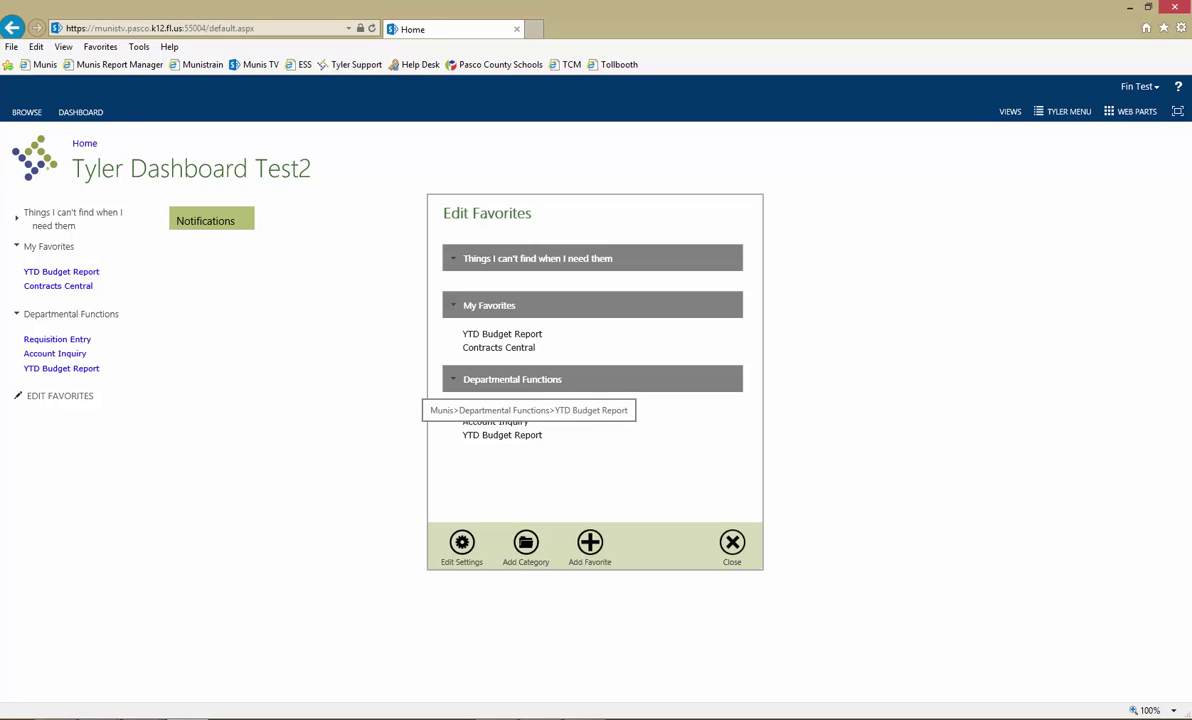
- Move YTD Budget Report from Departmental Functions into "Things I can't find when I need them" and rename it "My Budget"
drag(502, 435, 480, 288)
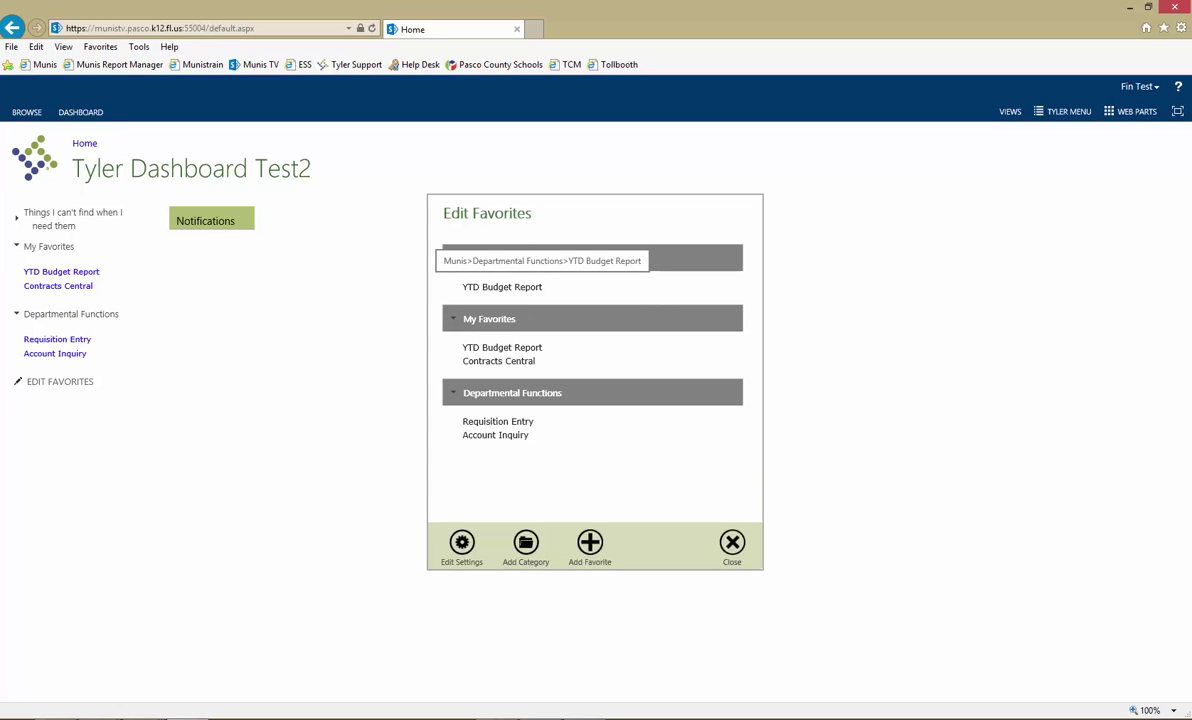
click(482, 288)
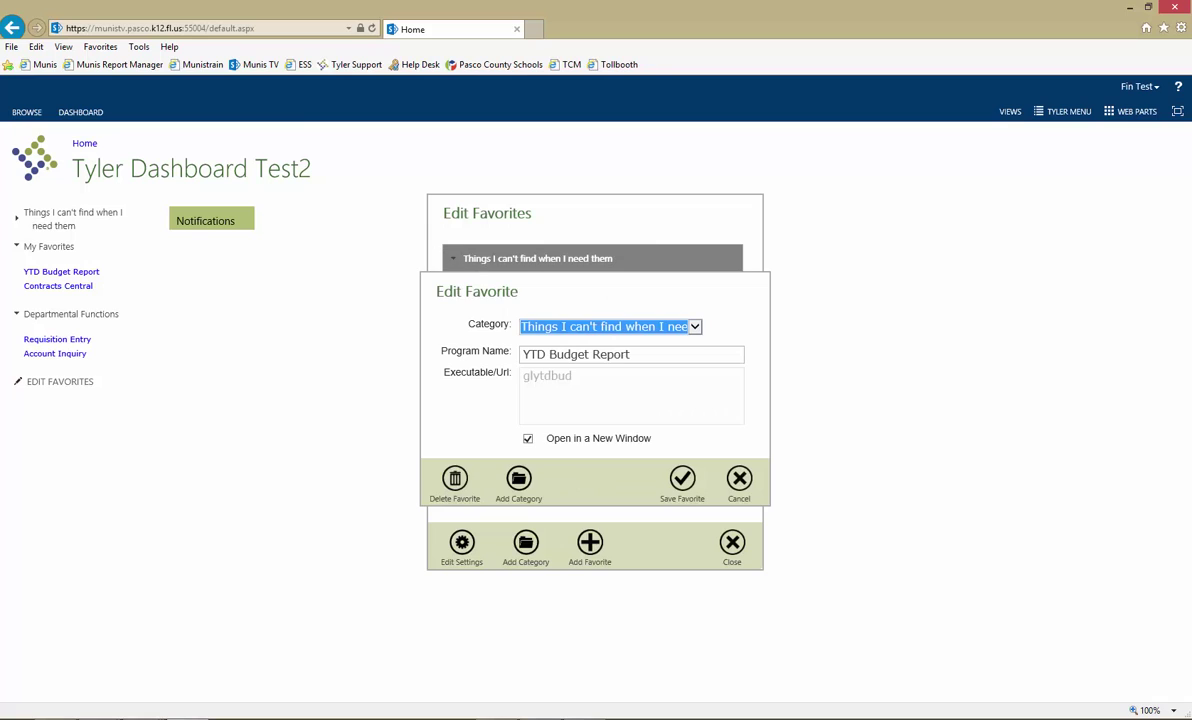
drag(634, 355, 521, 355)
text(My Budget)
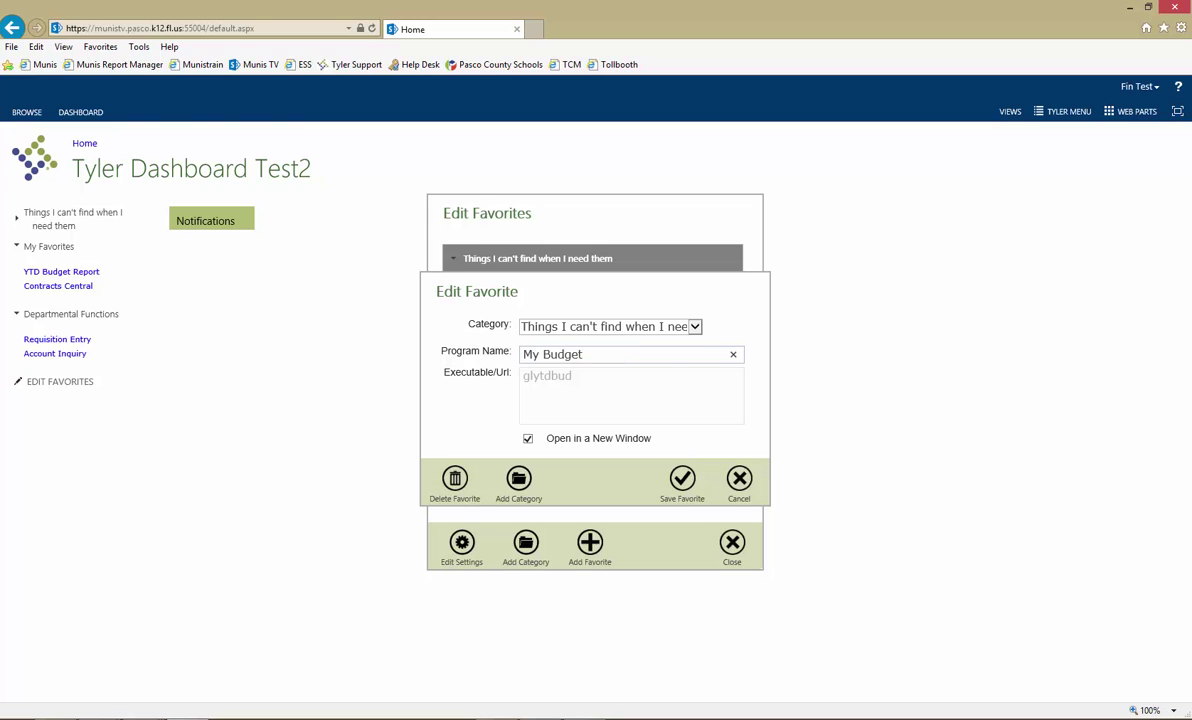
click(682, 479)
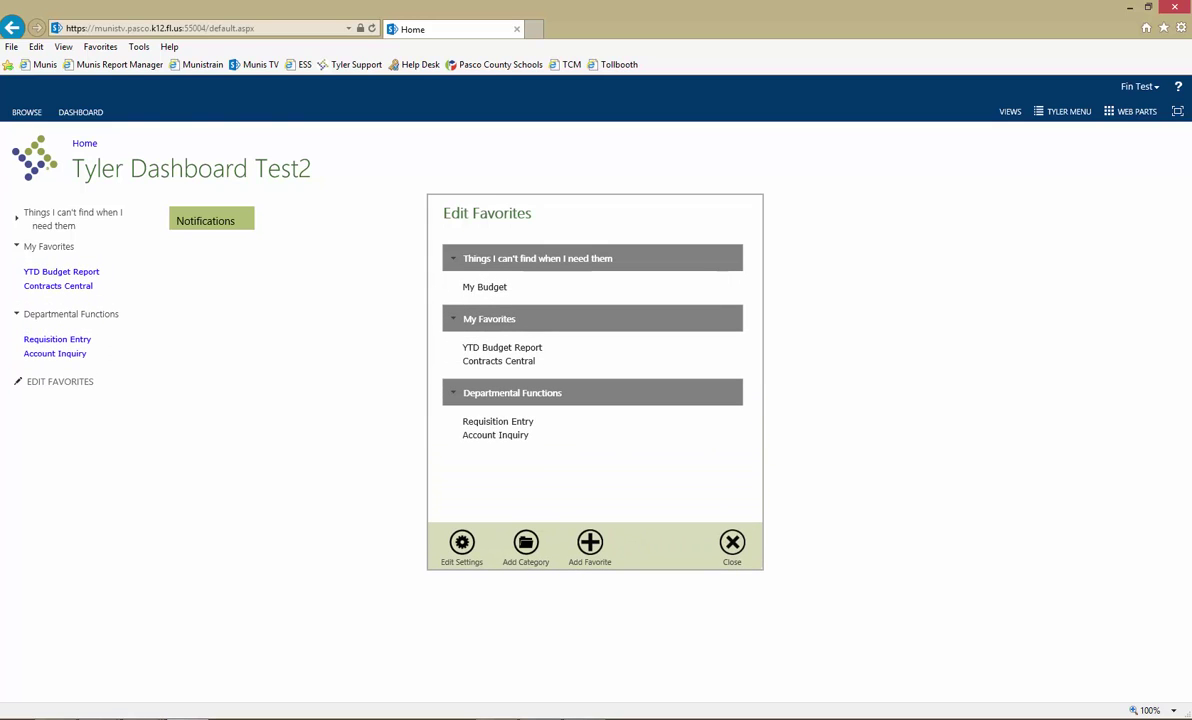
- Delete the Account Inquiry favorite from Departmental Functions and finish editing the favorites
click(495, 435)
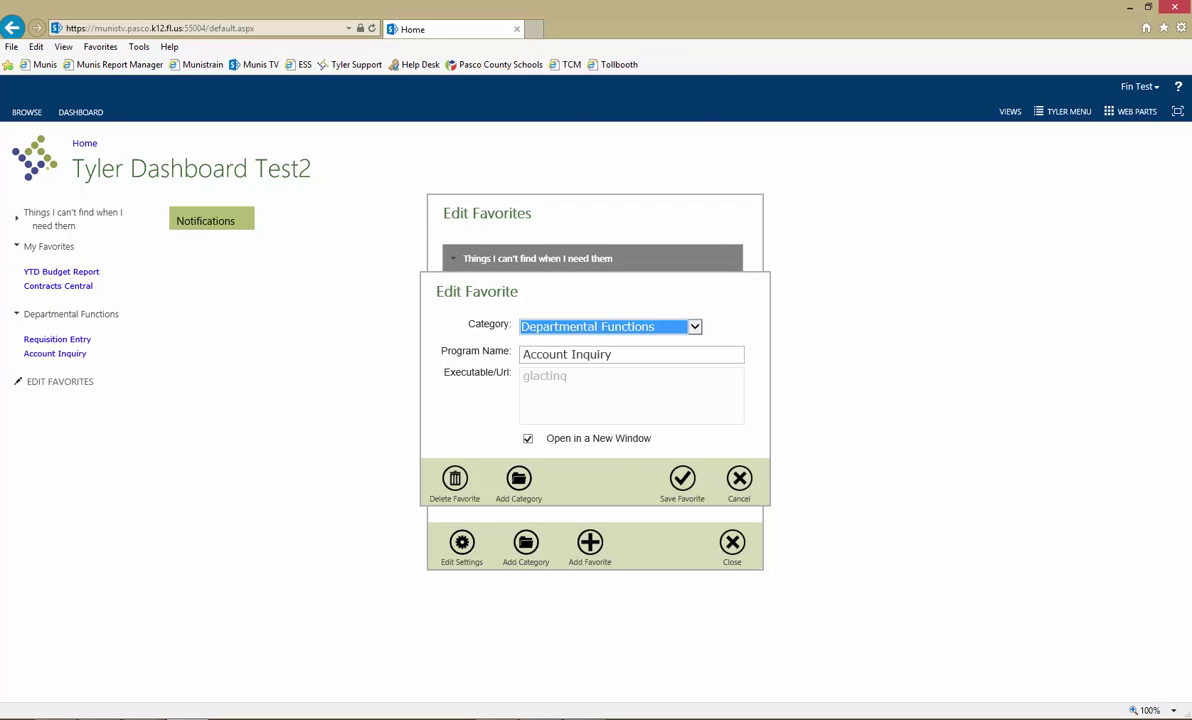
click(455, 479)
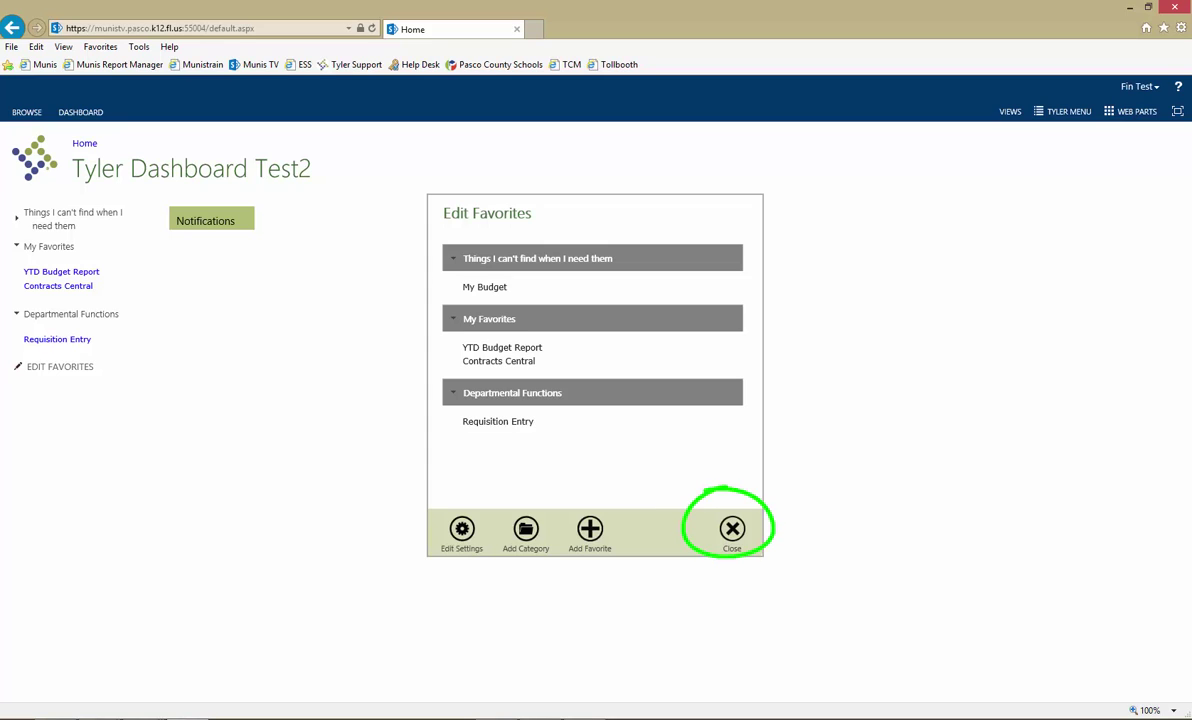
click(732, 529)
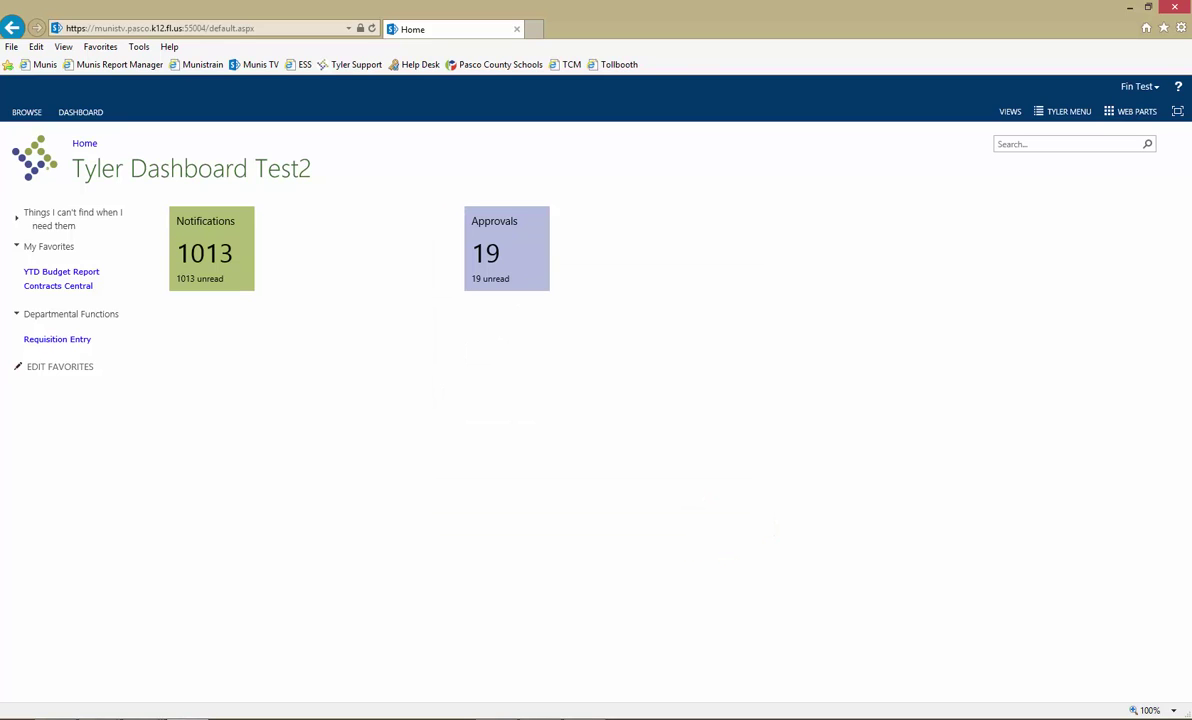